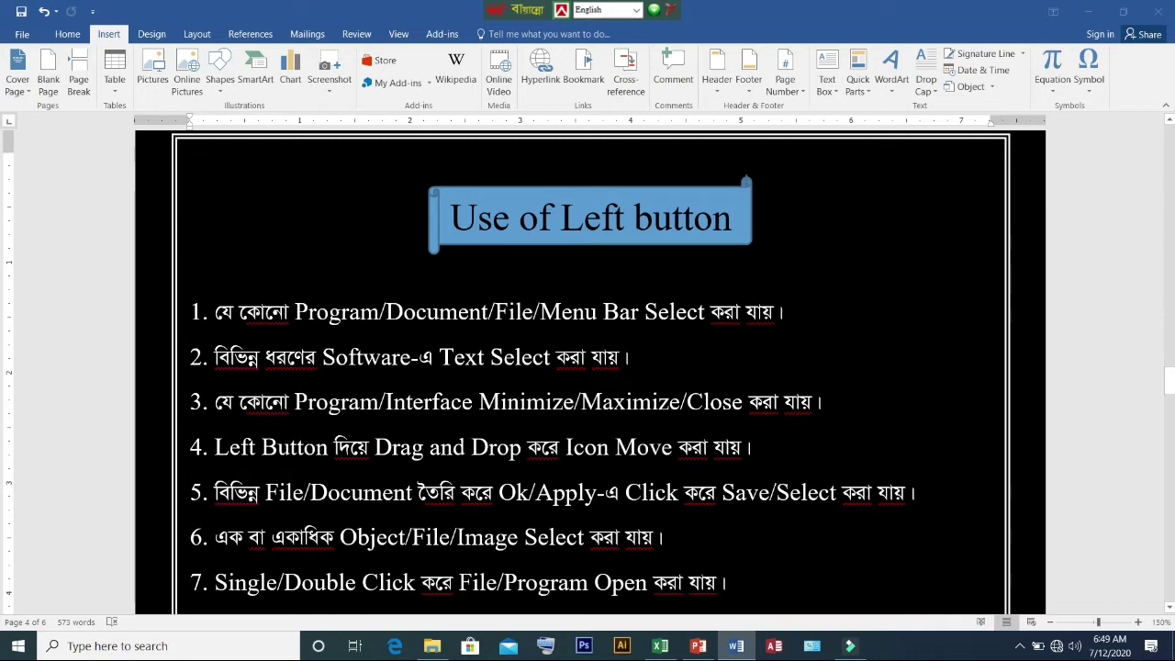
- Scroll through the 16-item left-button list, then minimize Word to reveal PowerPoint
scroll(587, 367, down, 3)
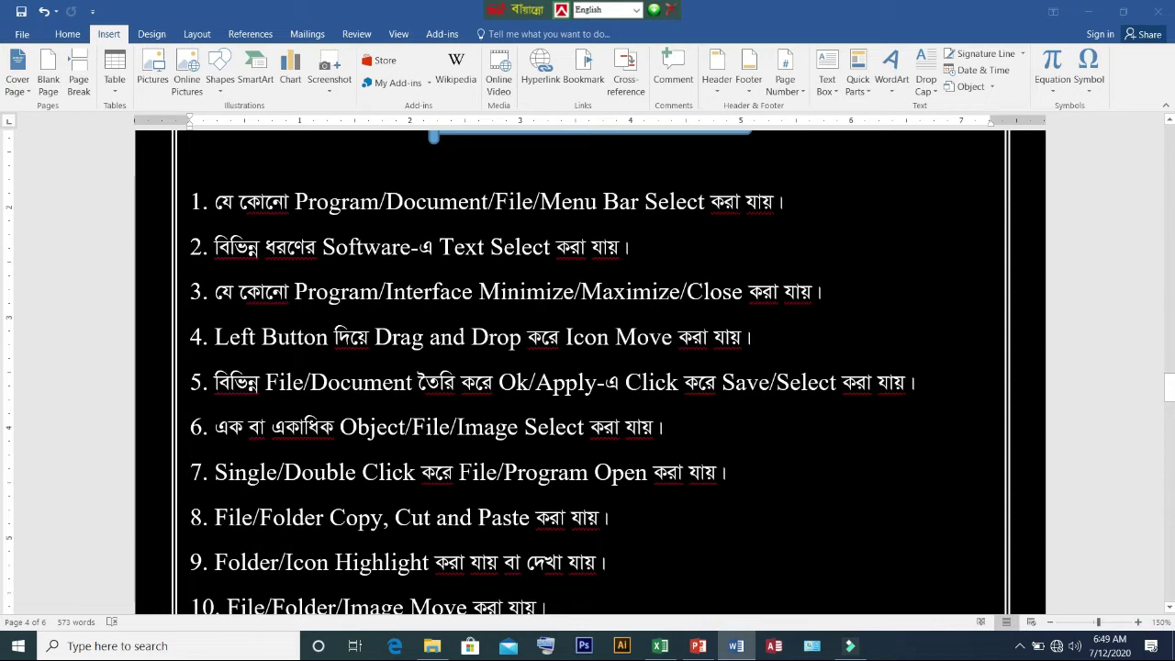
scroll(587, 367, down, 5)
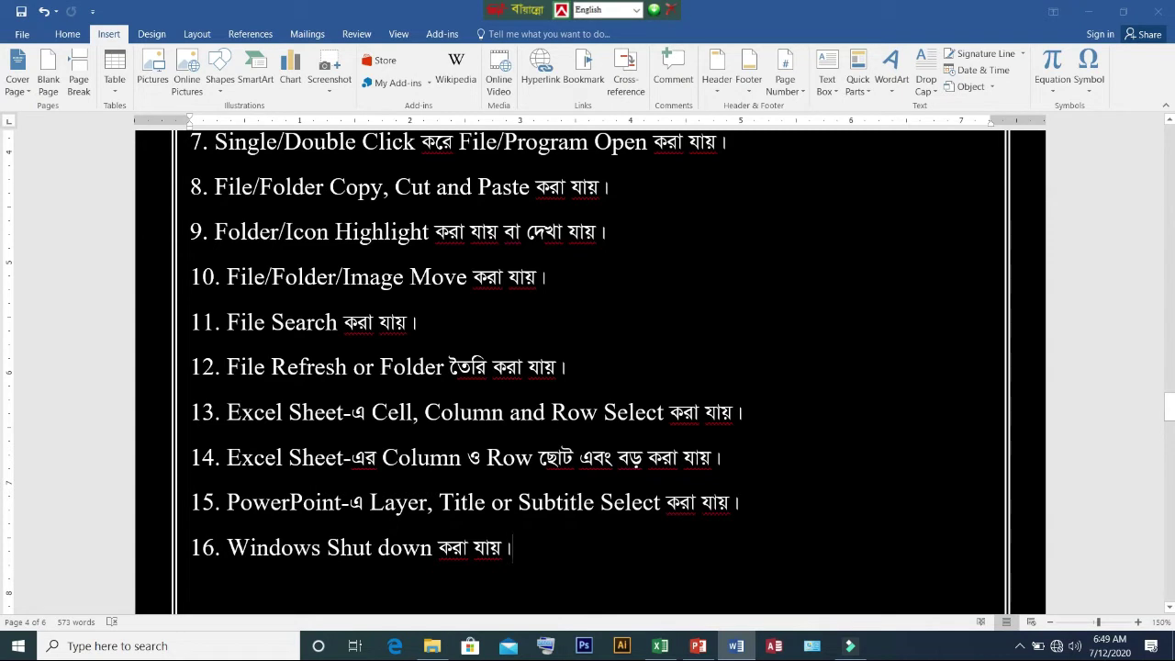
scroll(587, 367, up, 10)
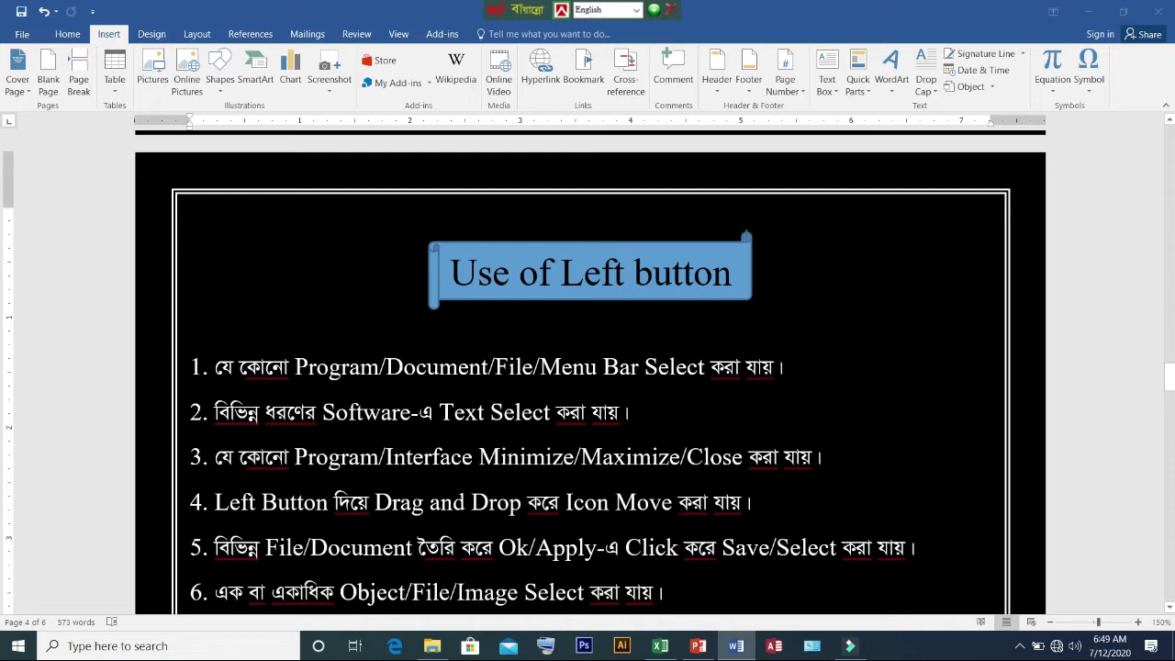
scroll(588, 368, down, 5)
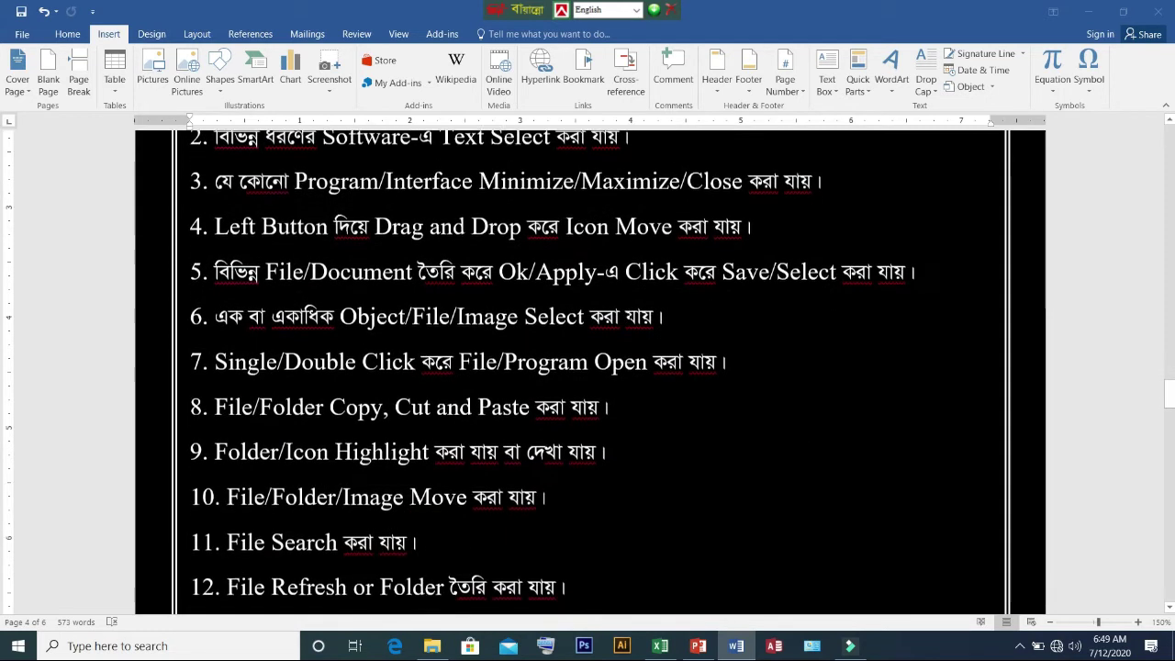
scroll(587, 368, down, 1)
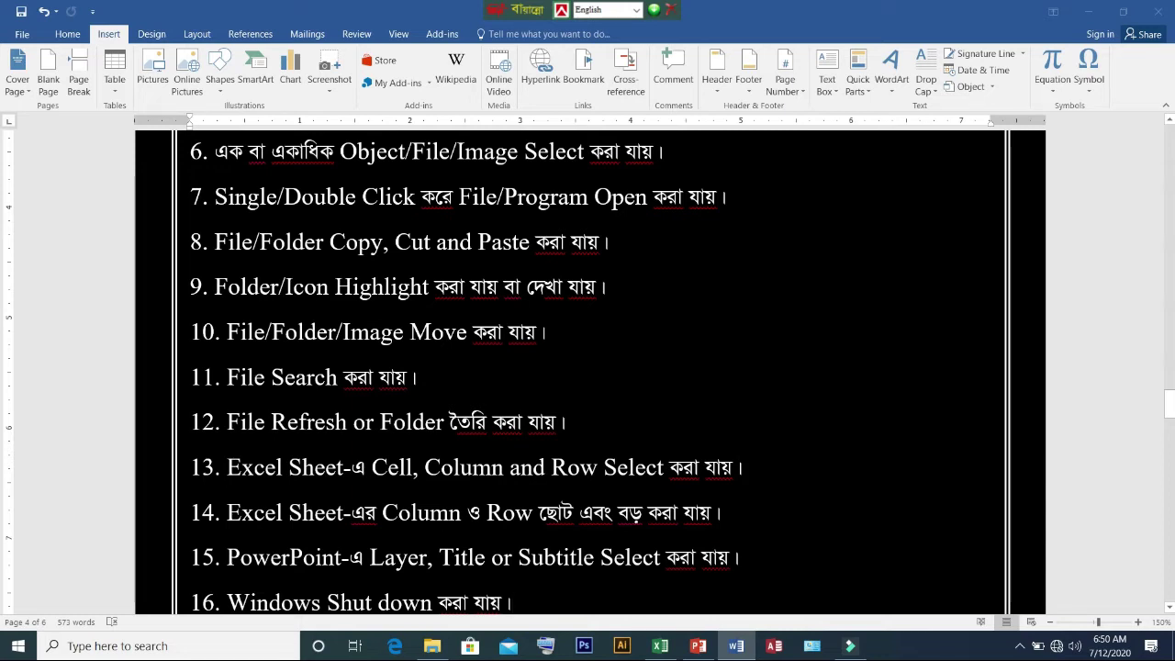
click(1088, 11)
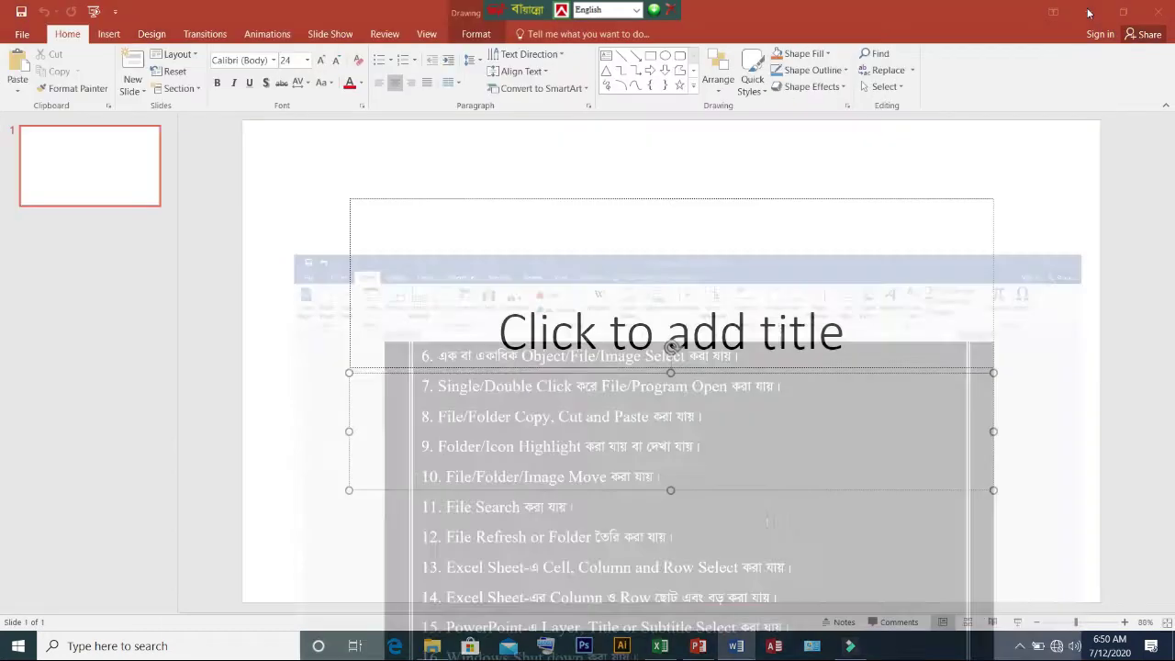
- Move the COMPUTER FILE and images (1) desktop icons to the top-right, then restore Word
click(1088, 11)
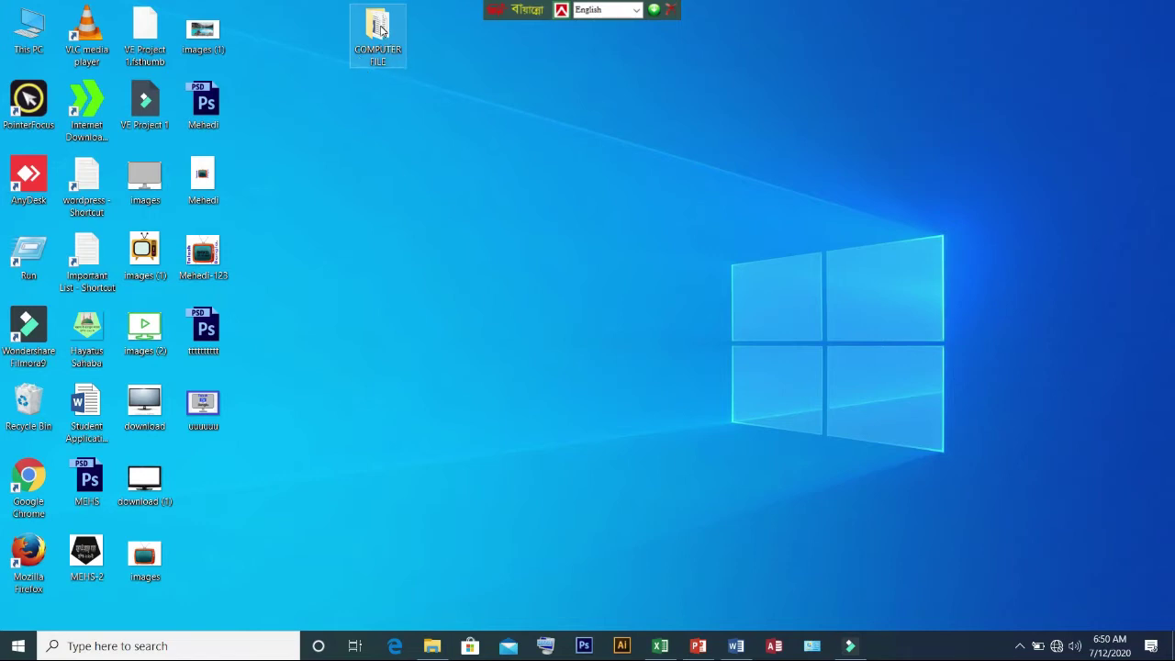
drag(382, 31, 1120, 27)
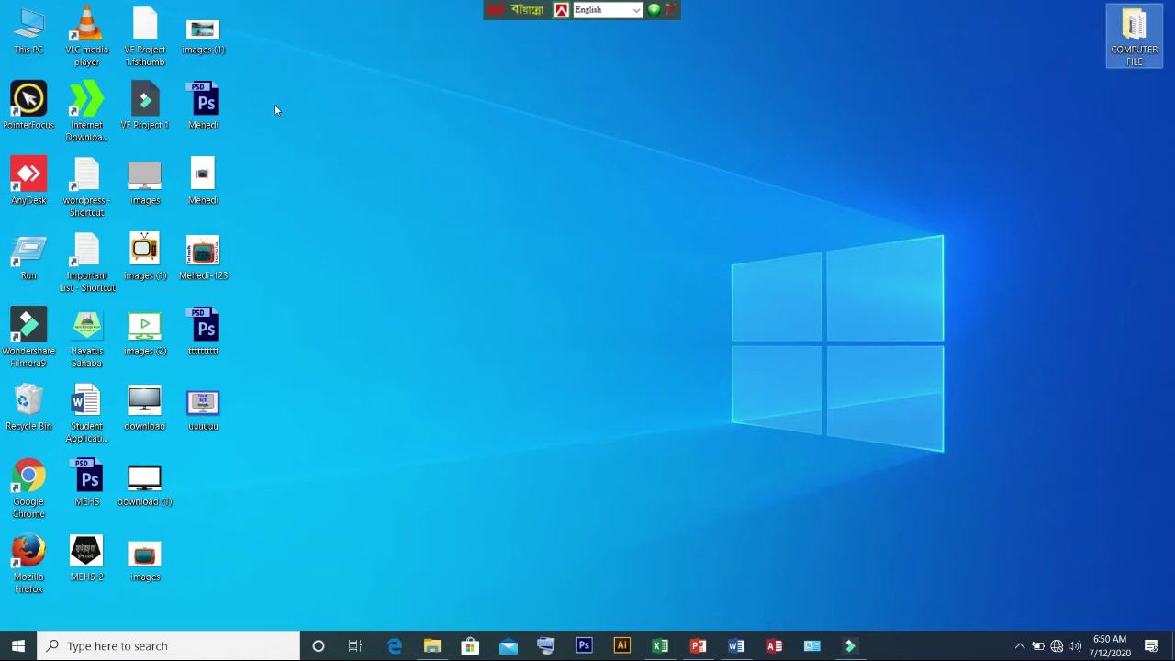
drag(201, 35, 1144, 106)
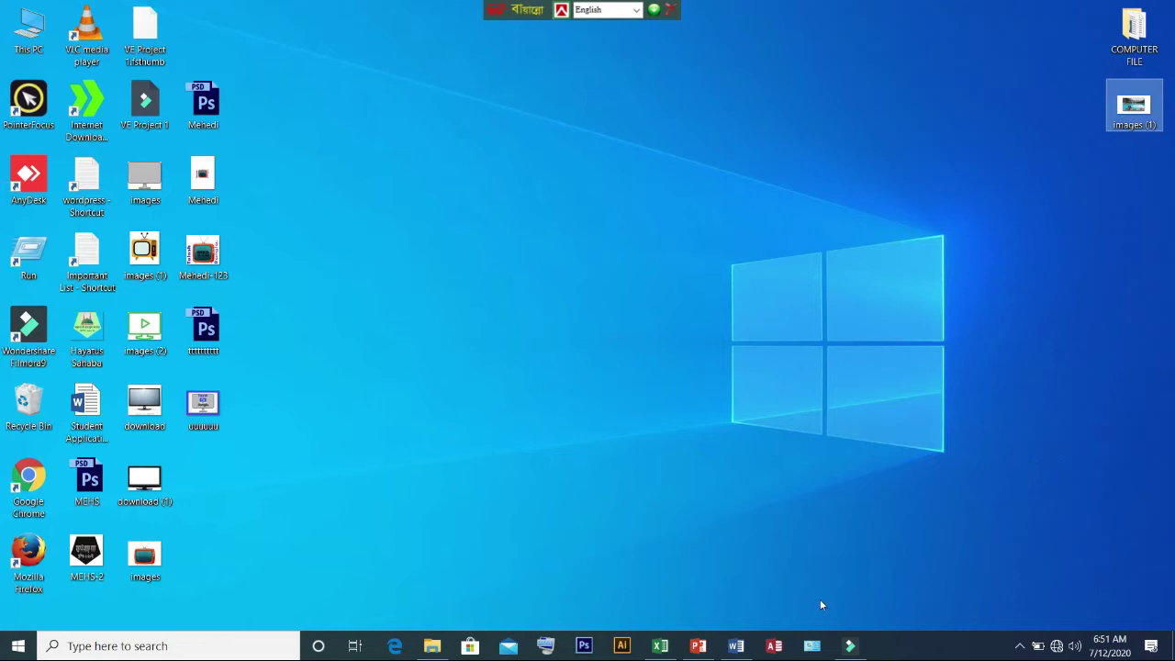
click(739, 647)
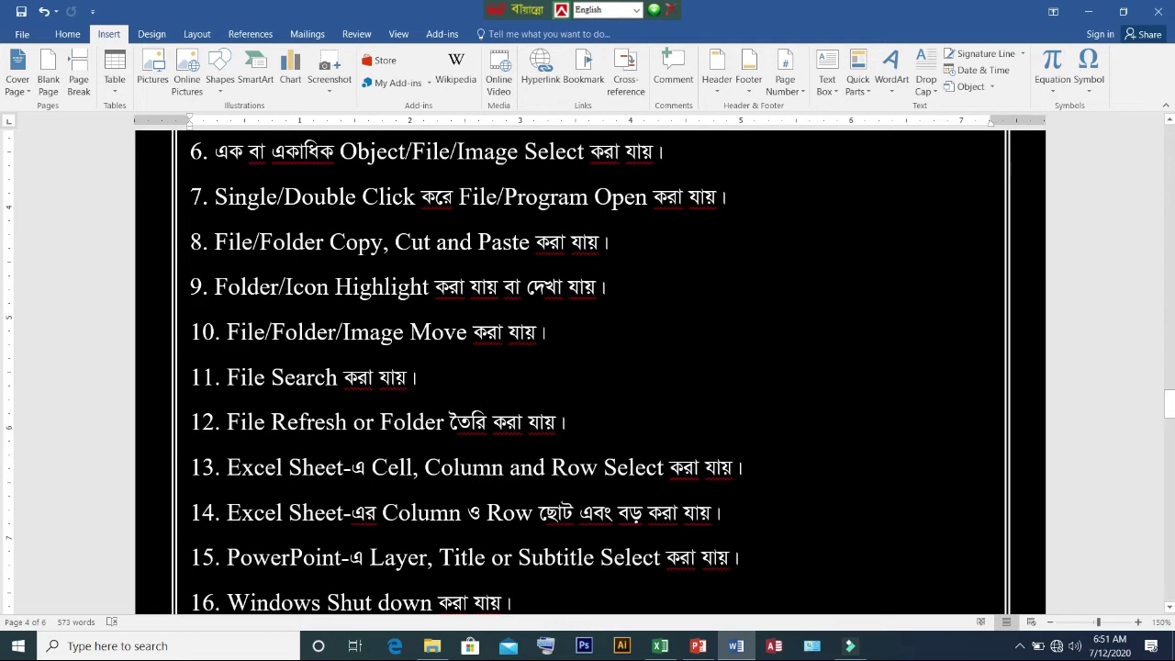
click(119, 648)
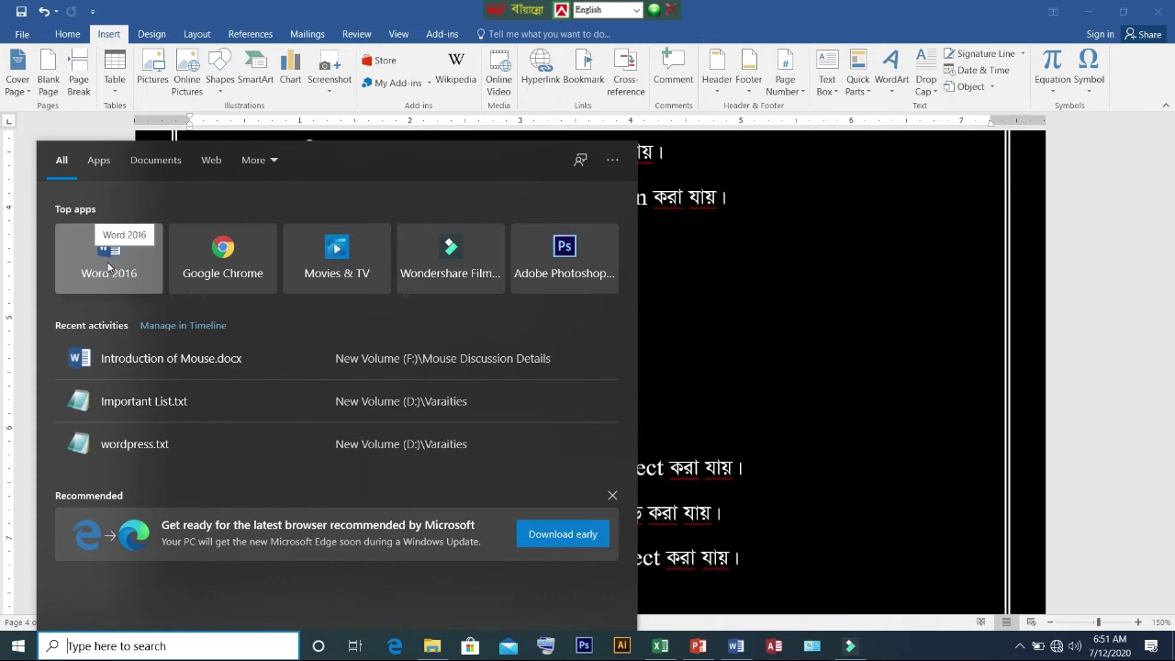
click(817, 320)
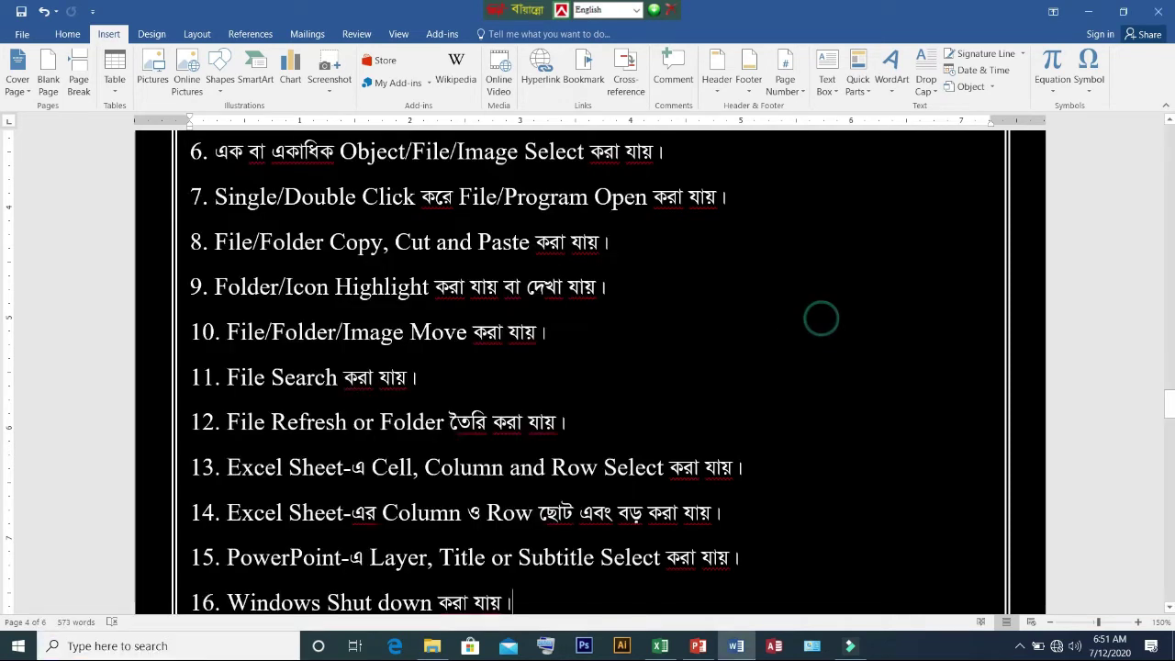
scroll(816, 320, down, 1)
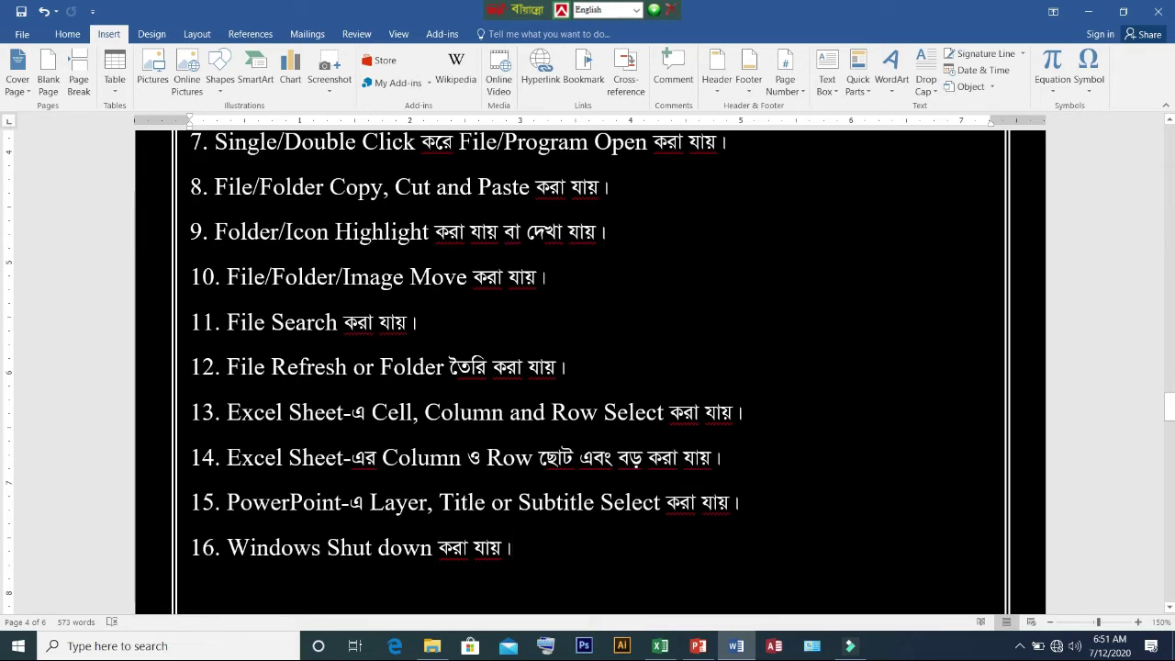
- Minimize Word and refresh the desktop six times from its right-click menu
click(1089, 17)
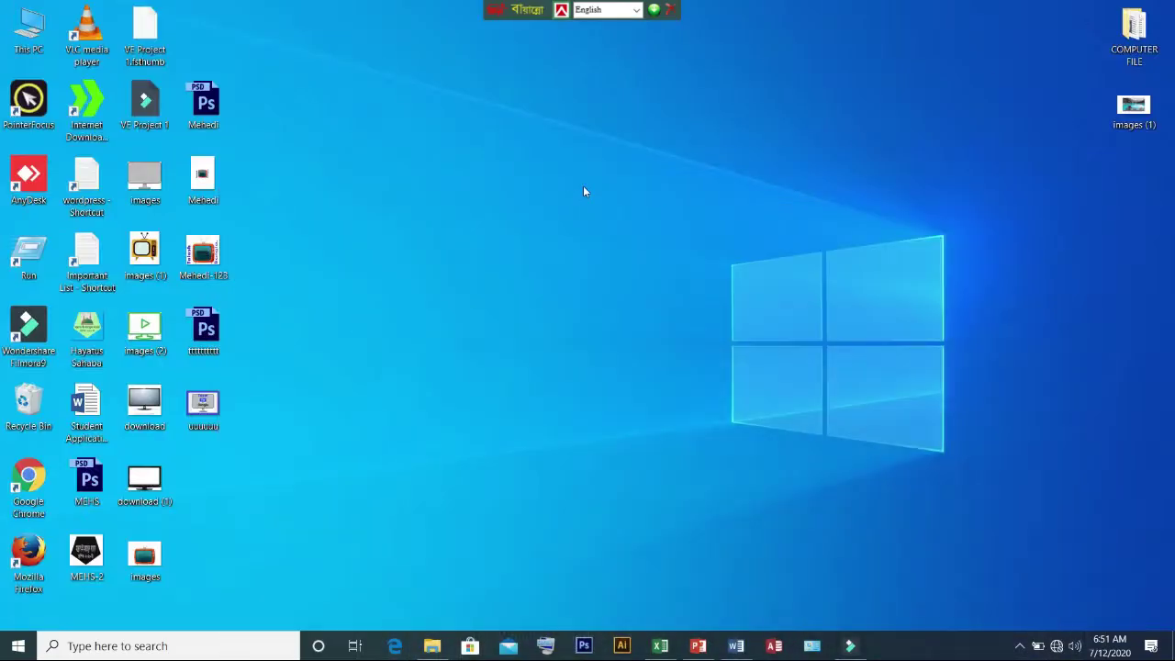
right_click(488, 133)
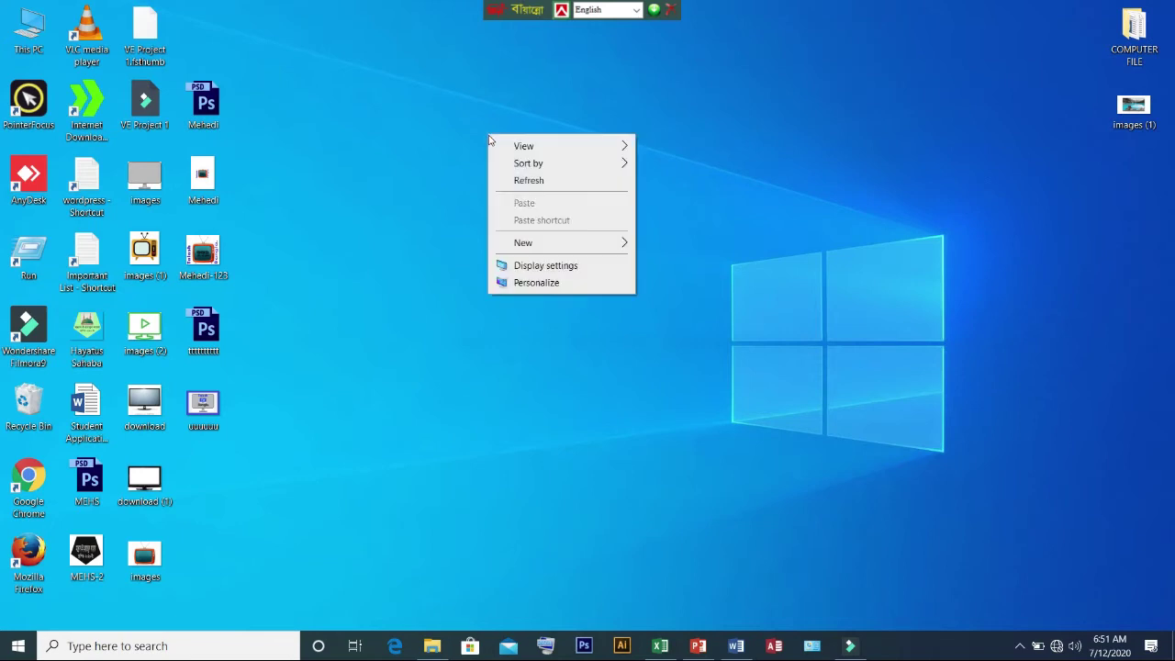
click(529, 183)
right_click(389, 153)
click(442, 201)
right_click(441, 199)
click(490, 245)
right_click(364, 133)
click(425, 179)
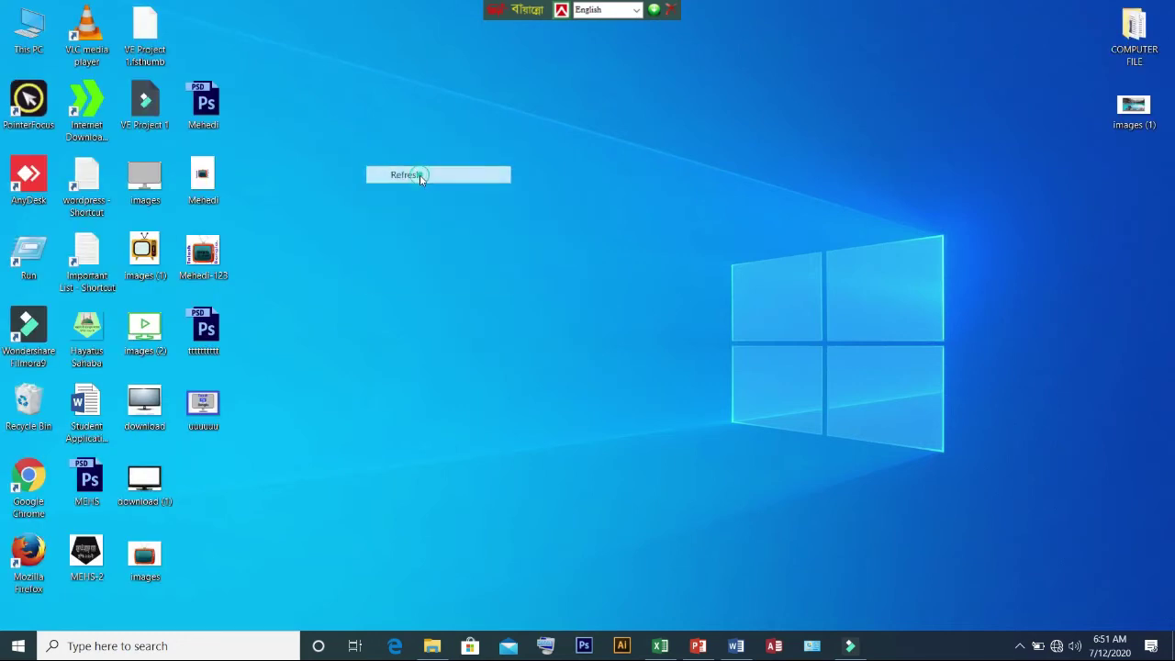
right_click(394, 116)
click(445, 165)
right_click(375, 92)
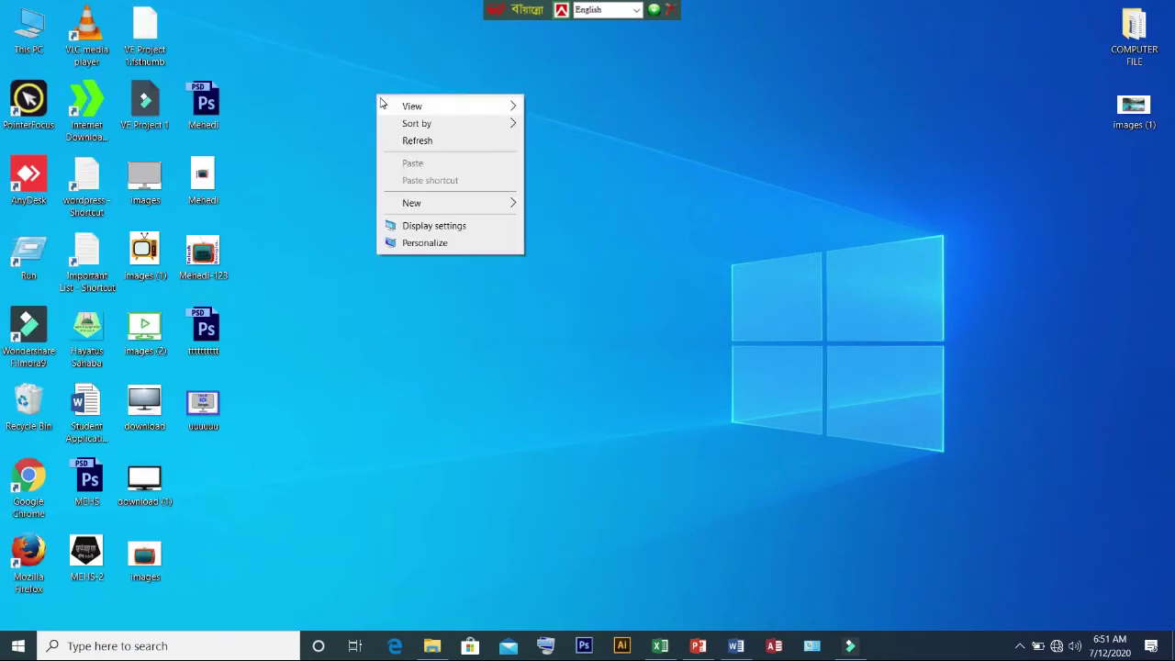
click(418, 145)
- Create a desktop folder with the default name 'New folder', then bring Word back
right_click(345, 94)
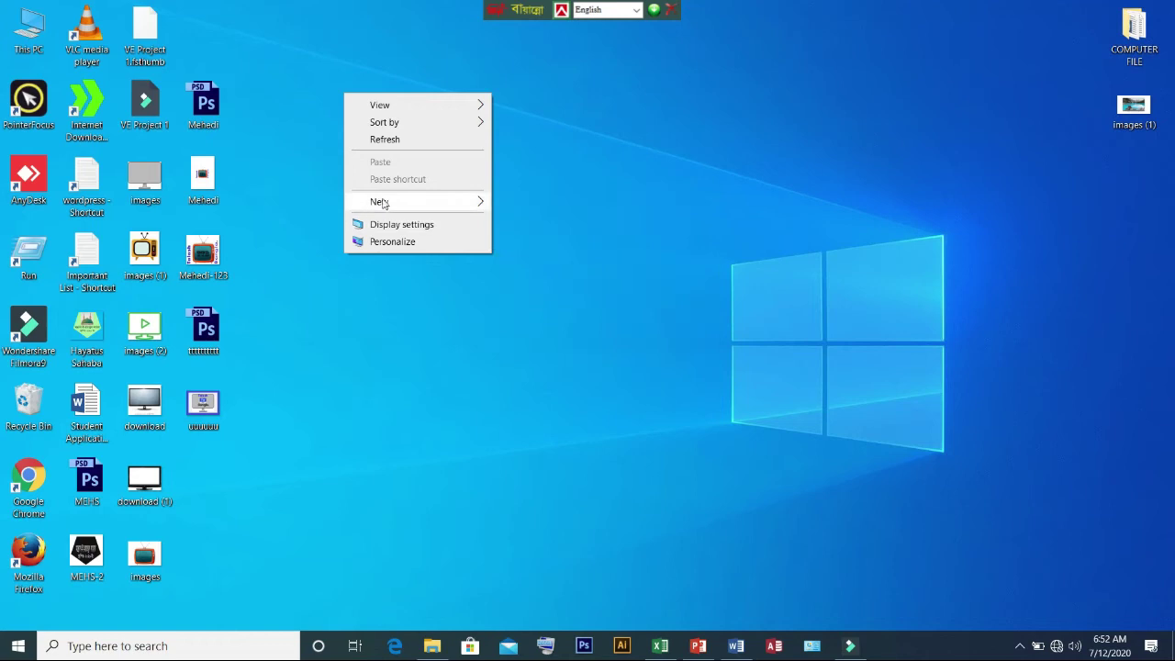
mouse_move(390, 205)
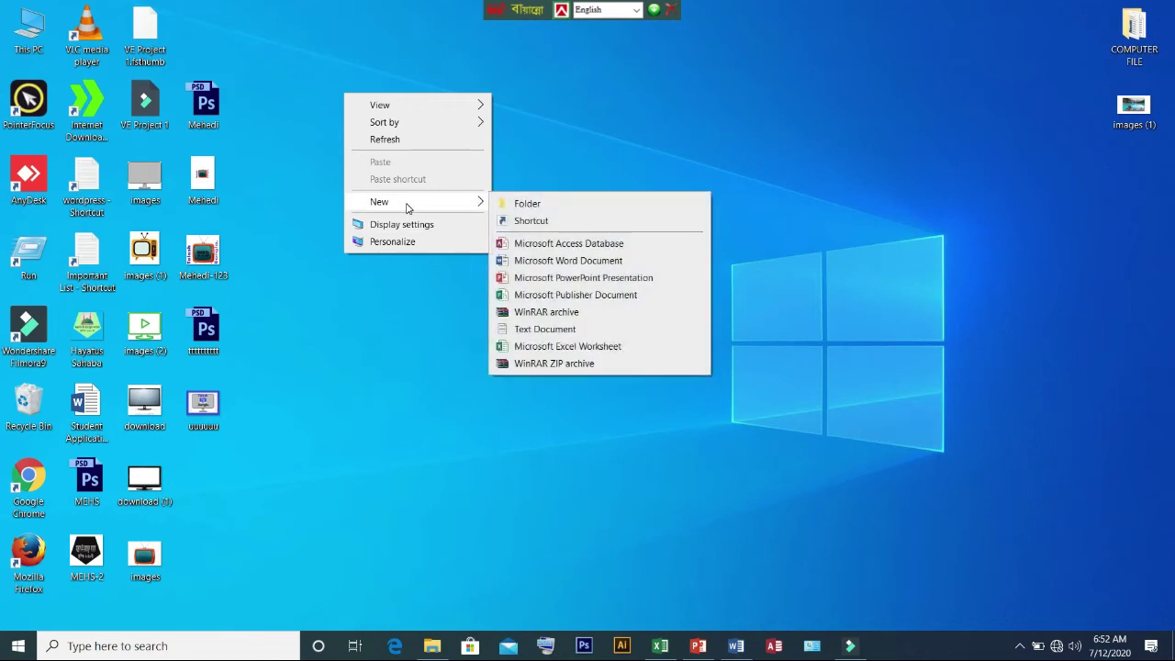
click(554, 206)
click(407, 87)
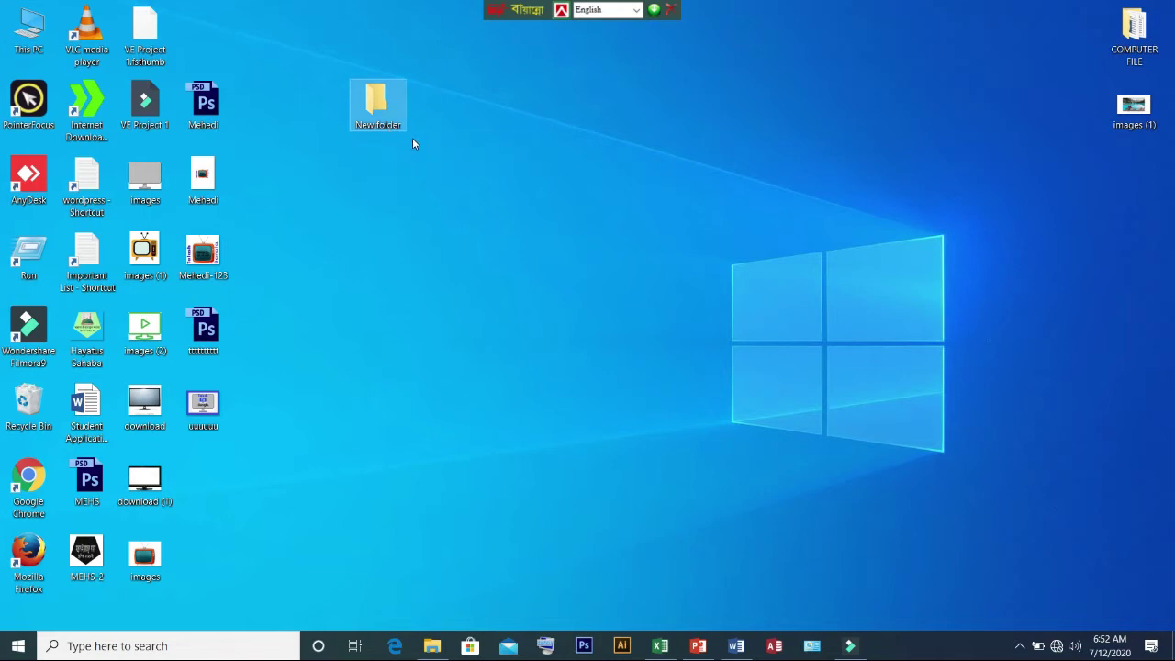
click(737, 642)
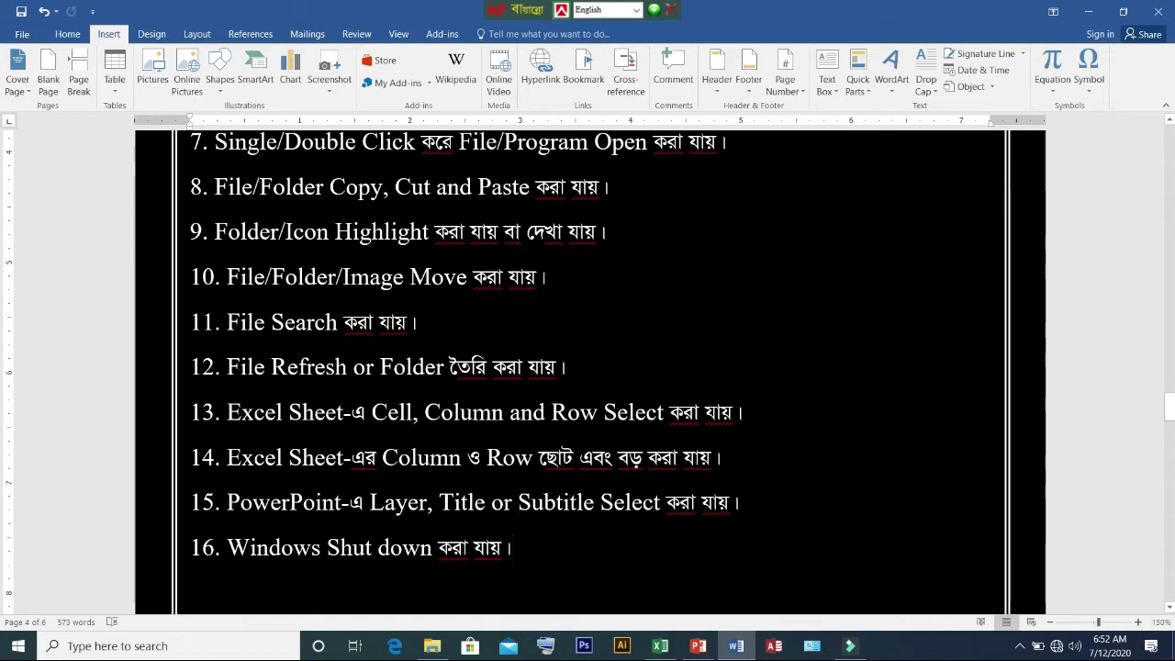
- In Excel, select cells E5, E6, F5, column F, row 5, G7 and G5, then minimize it
click(662, 648)
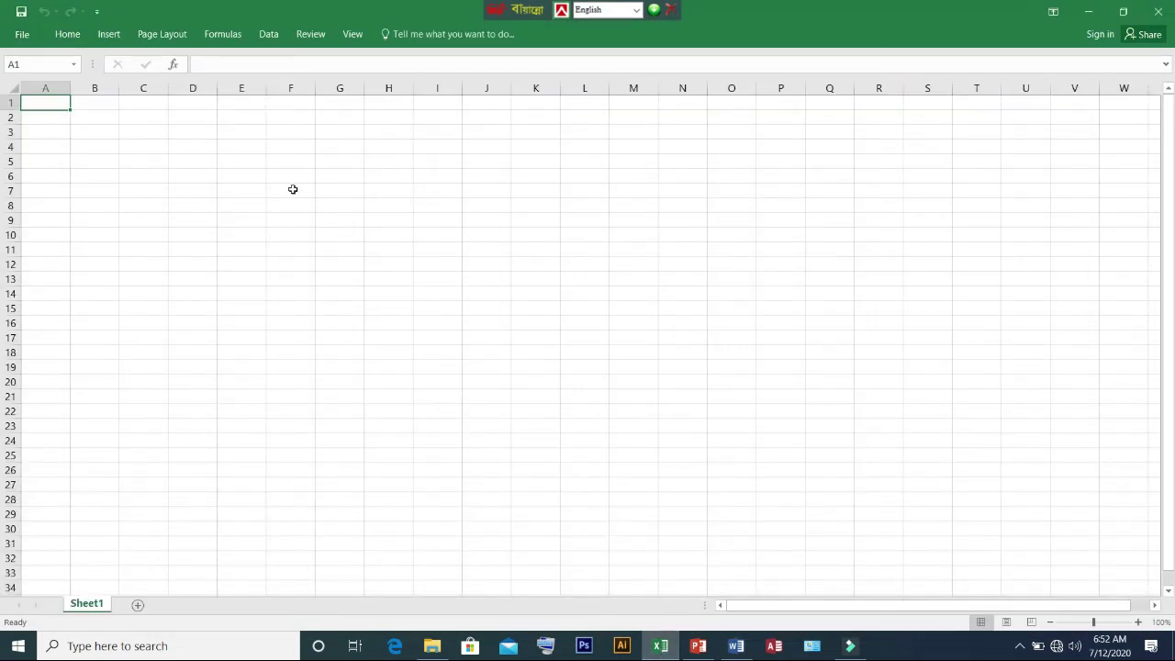
click(245, 163)
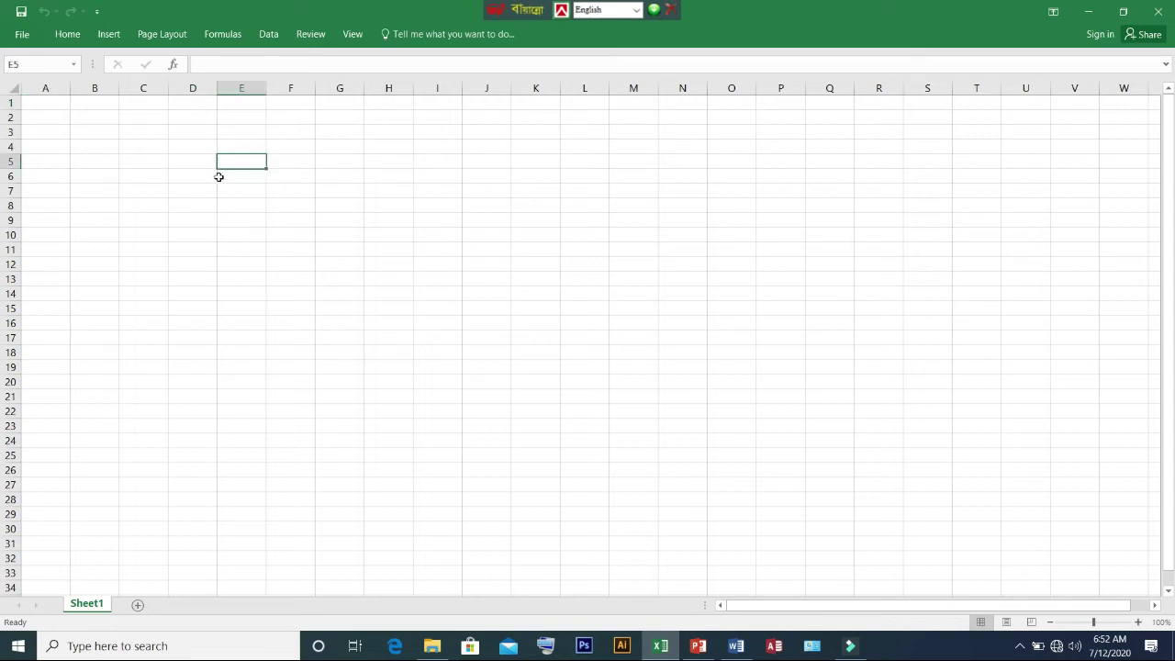
click(250, 178)
click(302, 163)
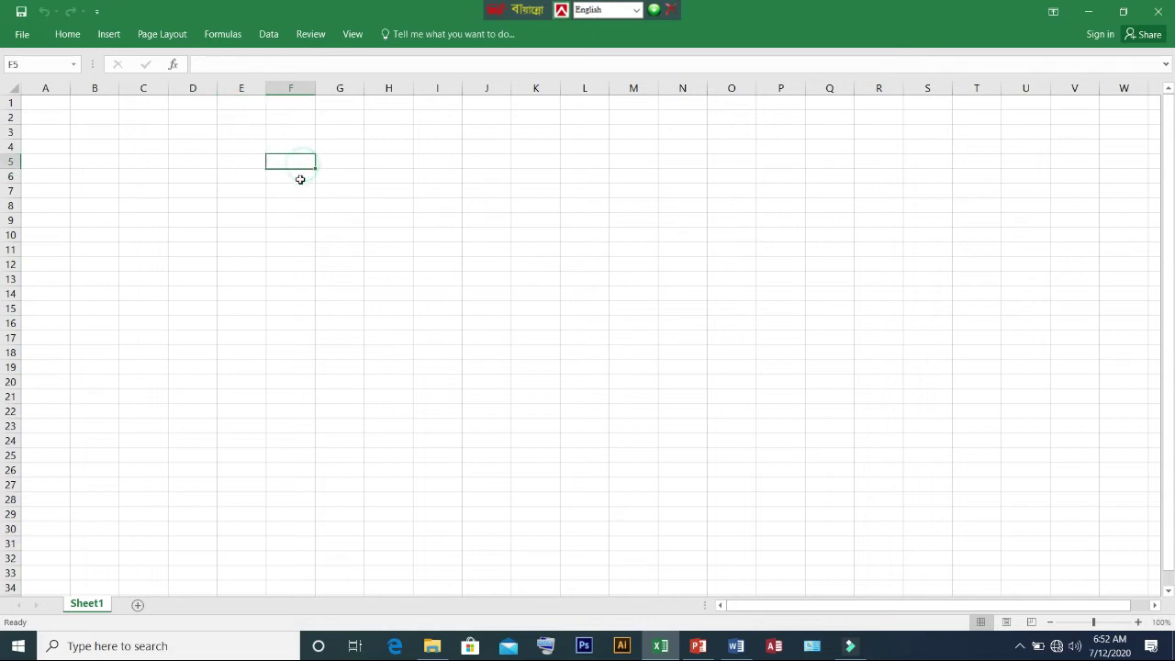
click(304, 86)
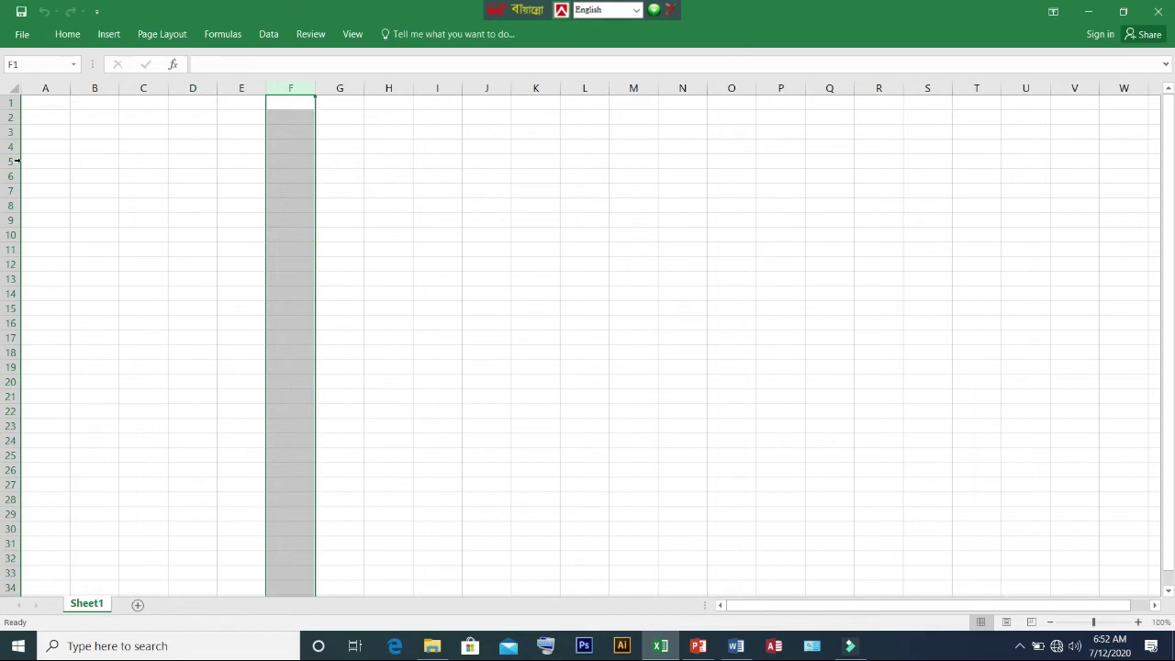
click(9, 162)
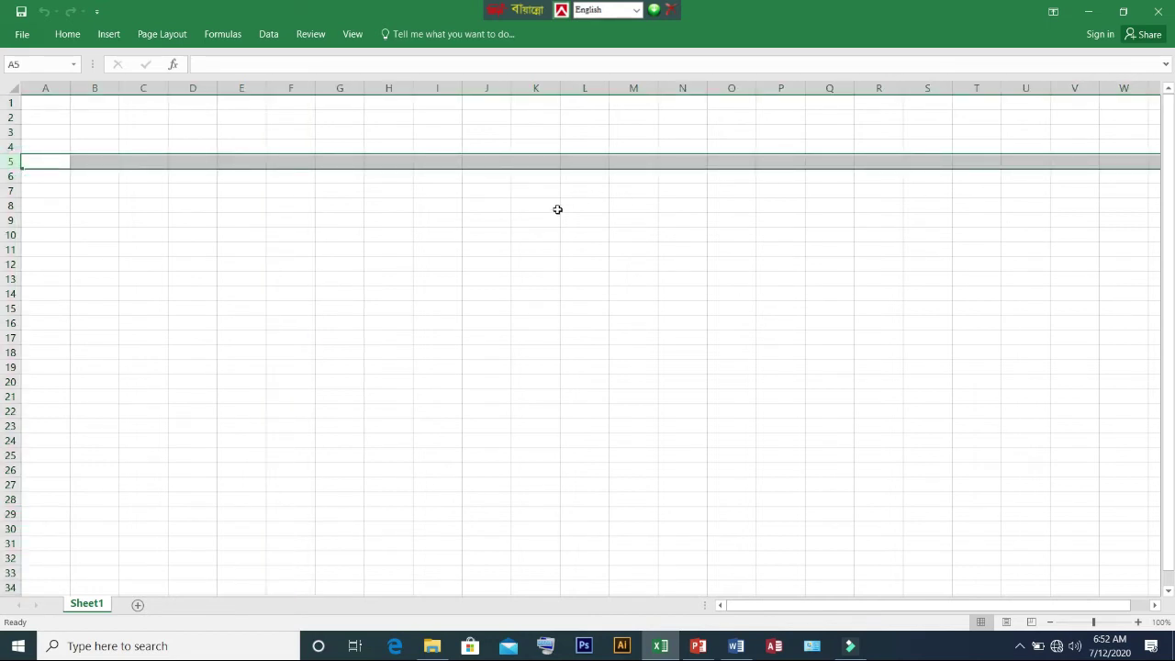
click(344, 190)
click(338, 163)
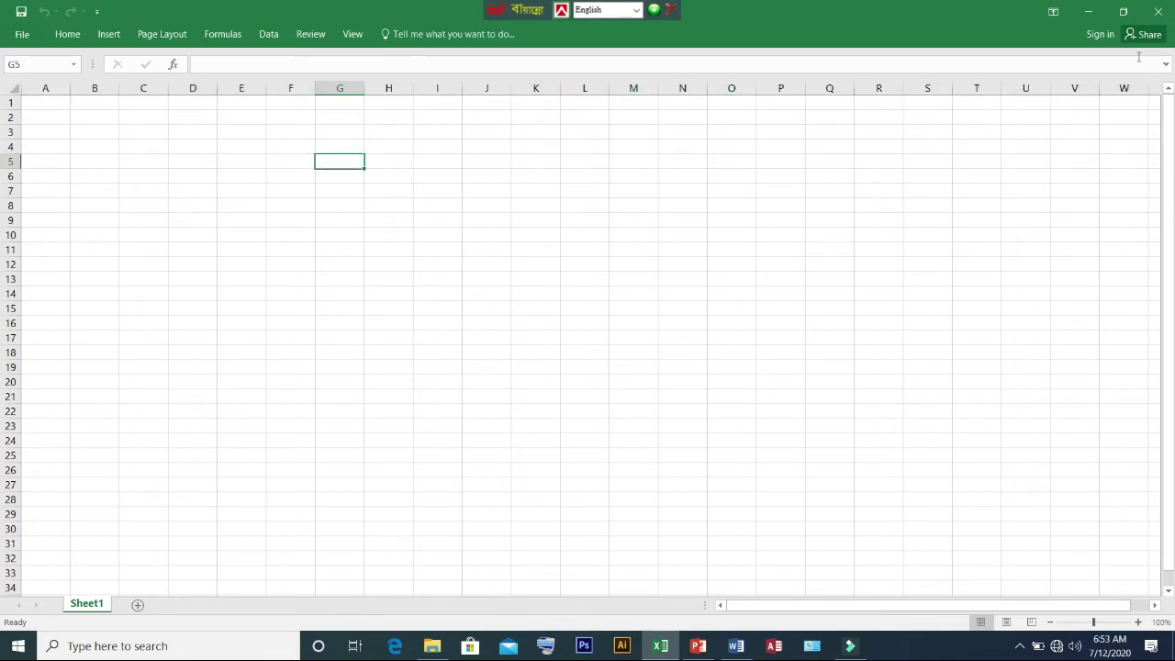
click(1088, 11)
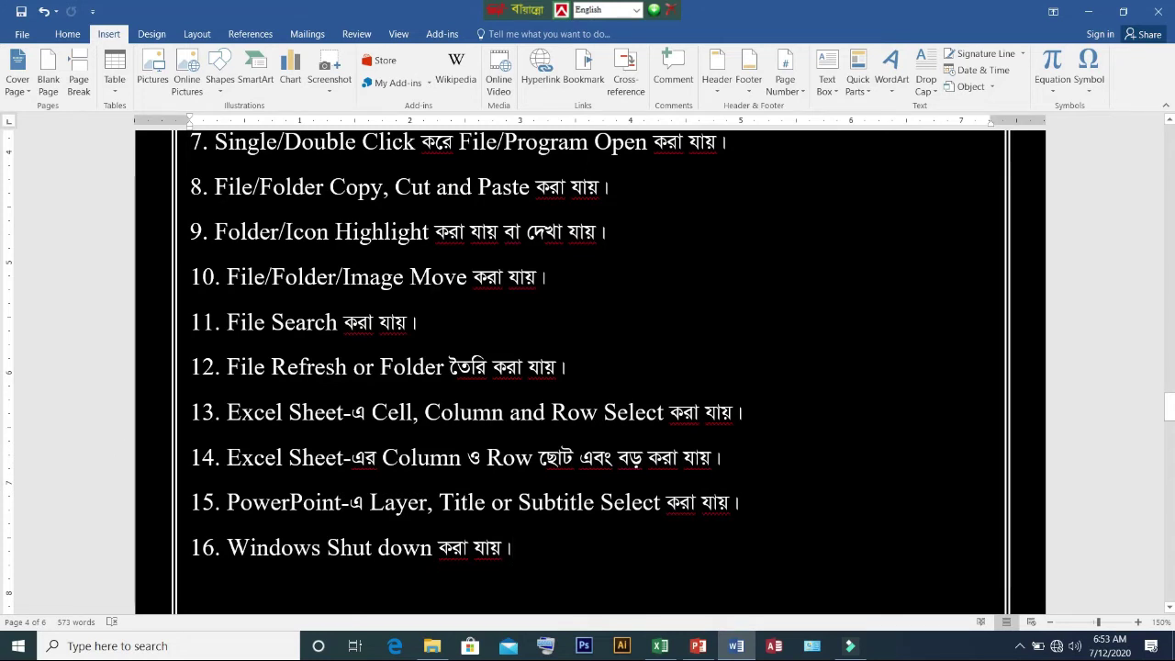
- Bring the blank Excel workbook back in front of Word and select column G
click(740, 650)
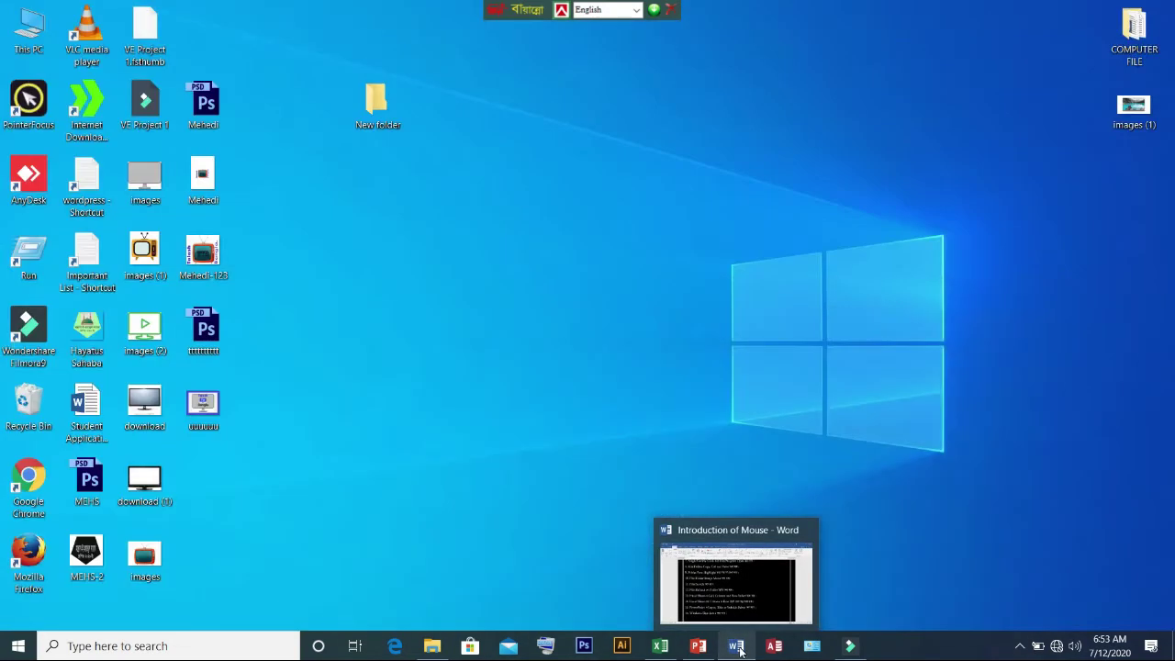
click(661, 646)
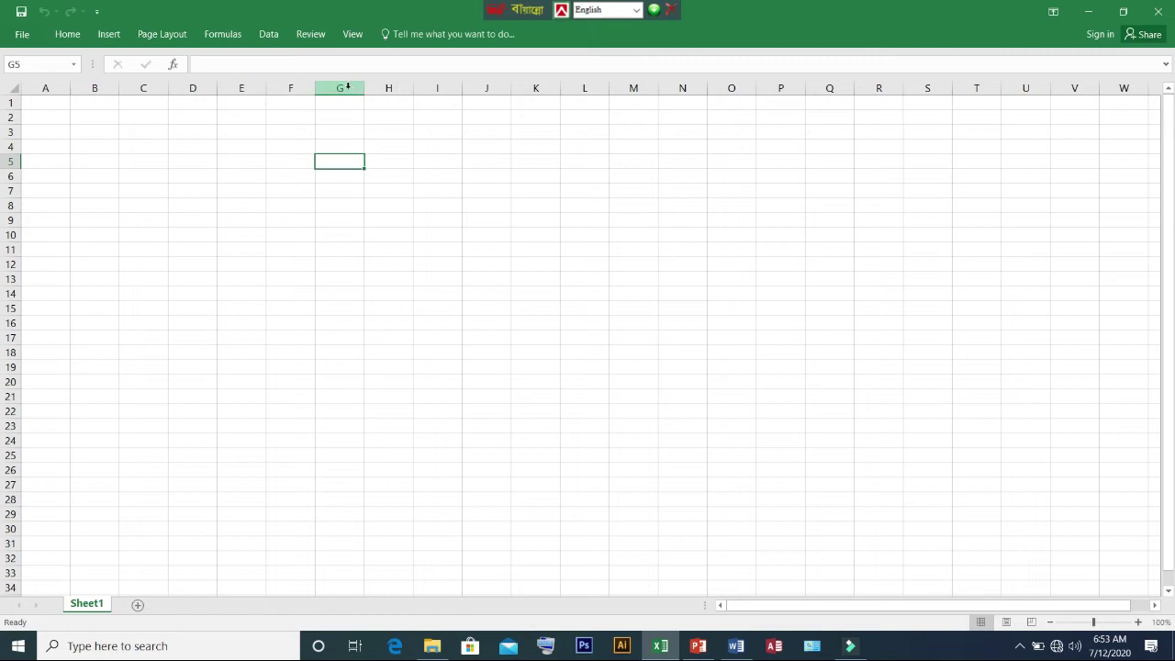
click(346, 85)
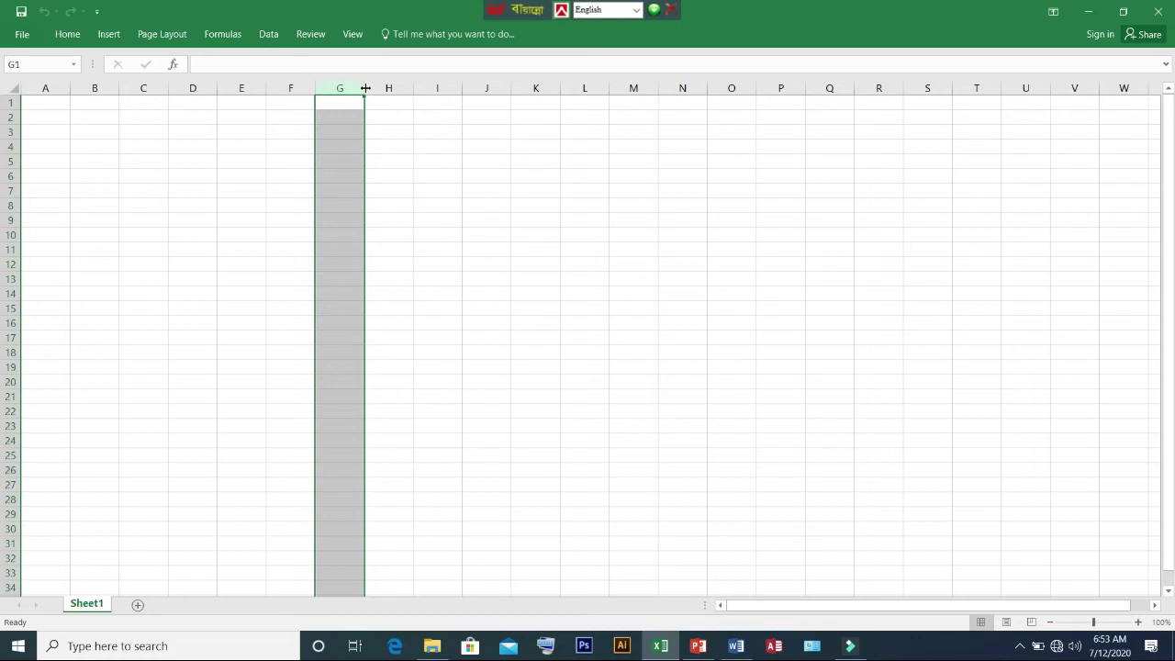
- Widen column G, narrow column F, select row 2 and cell G1, then minimize Excel
drag(366, 87, 414, 93)
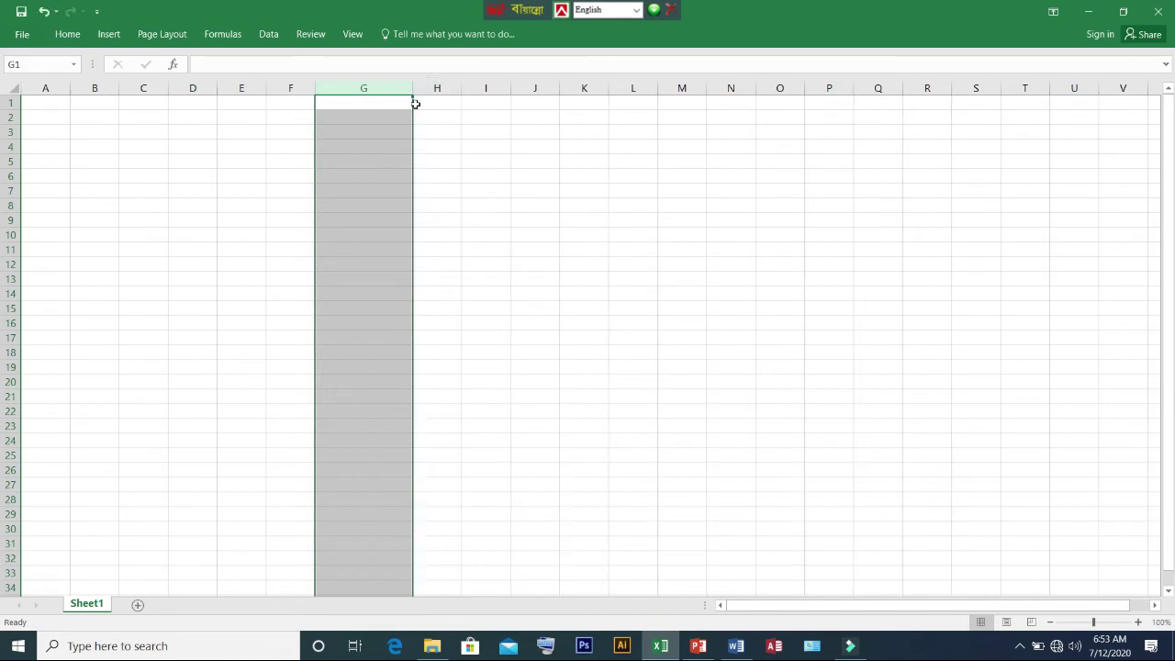
drag(315, 89, 280, 89)
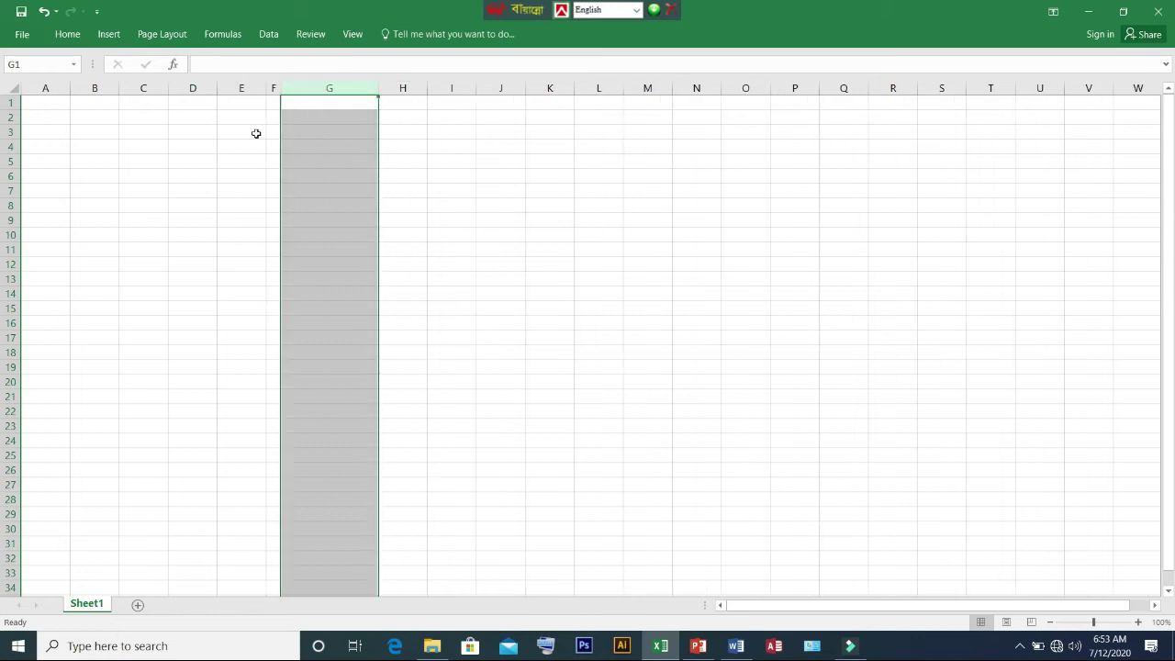
click(10, 118)
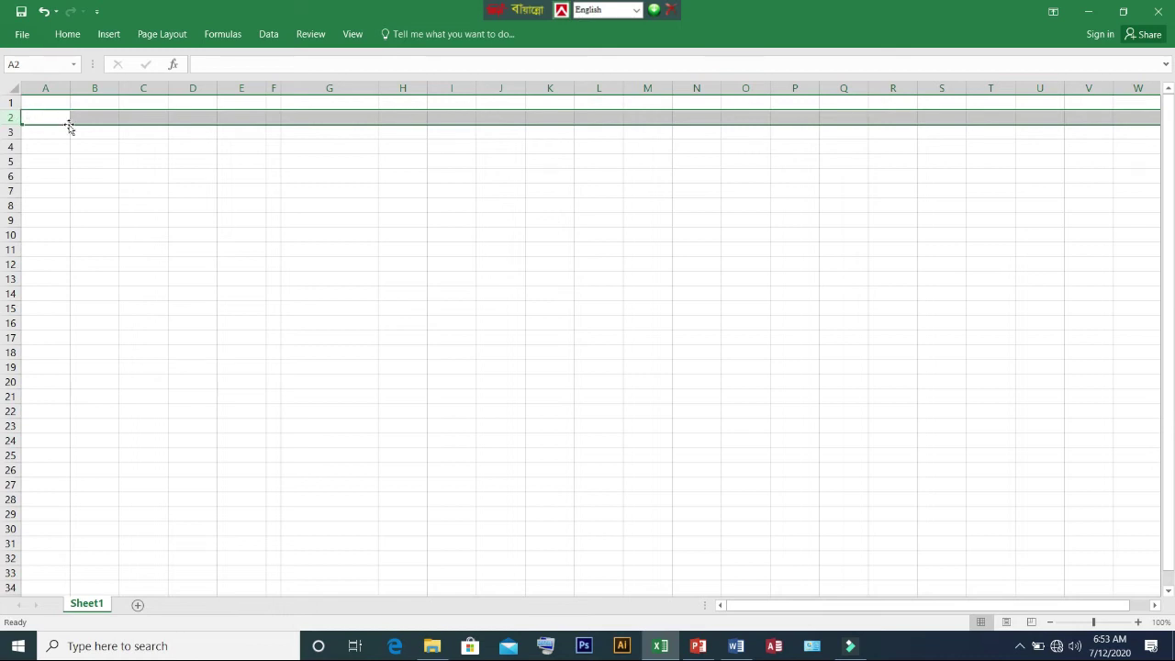
click(343, 102)
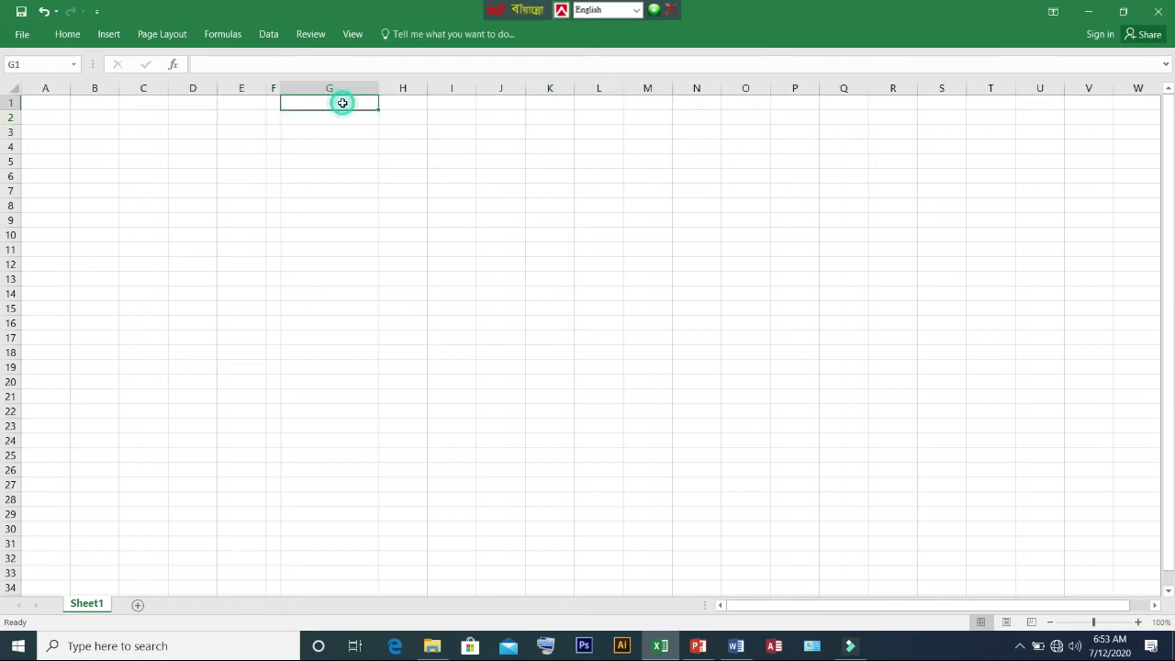
click(1089, 12)
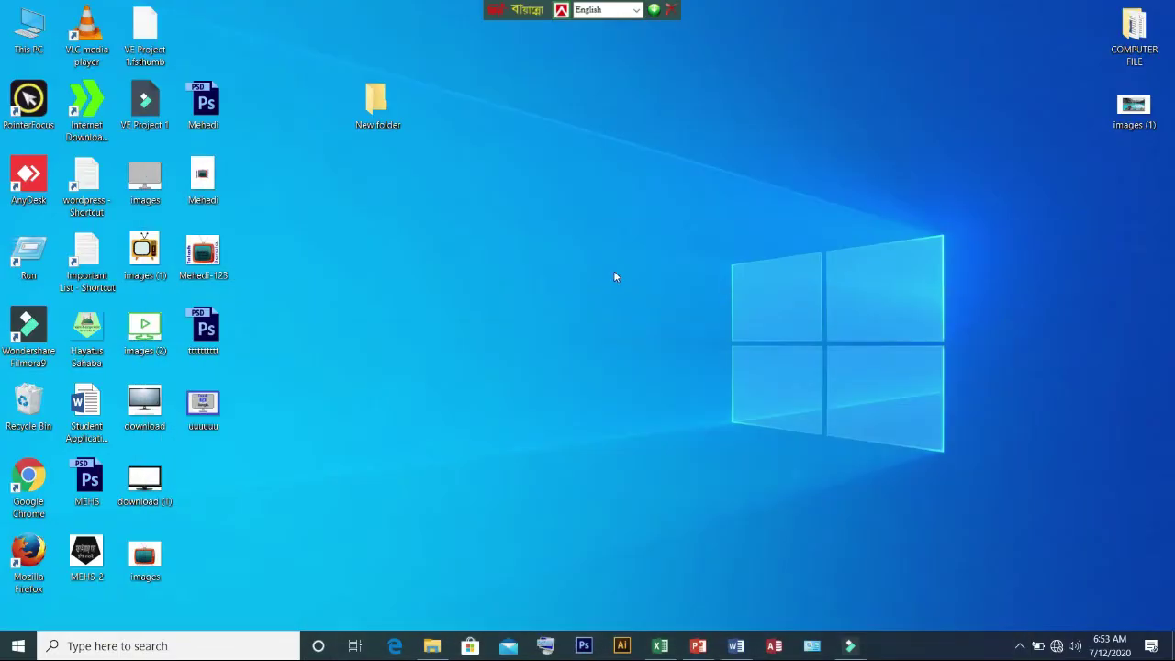
- Restore the Word list, then switch to PowerPoint's blank title slide
click(736, 646)
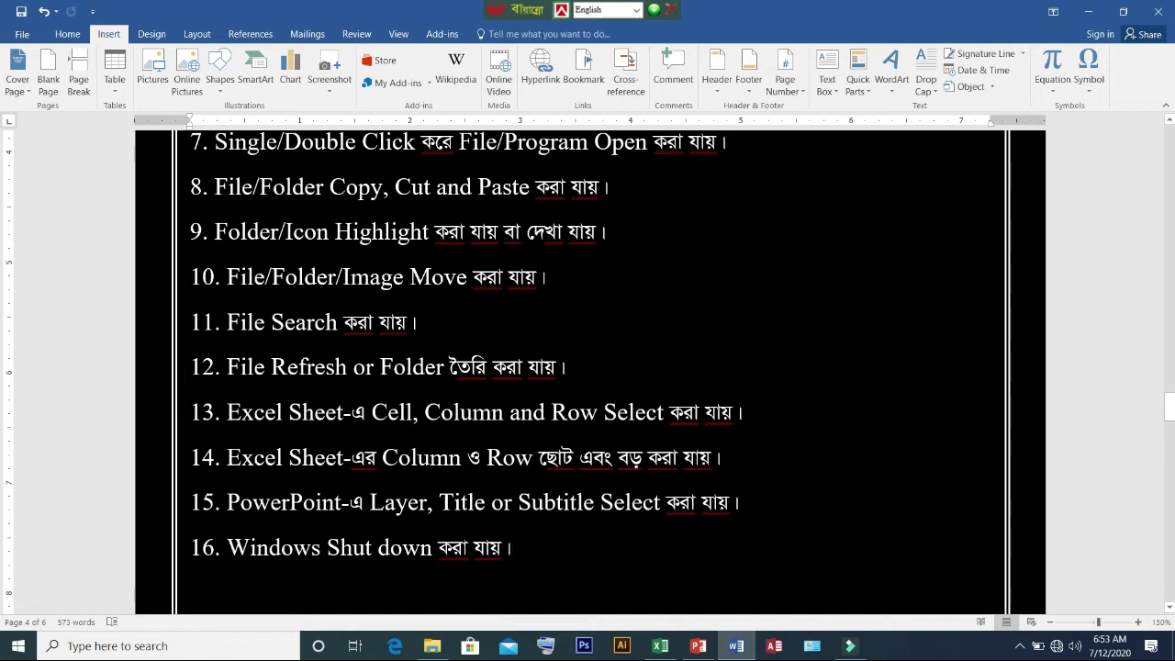
click(698, 645)
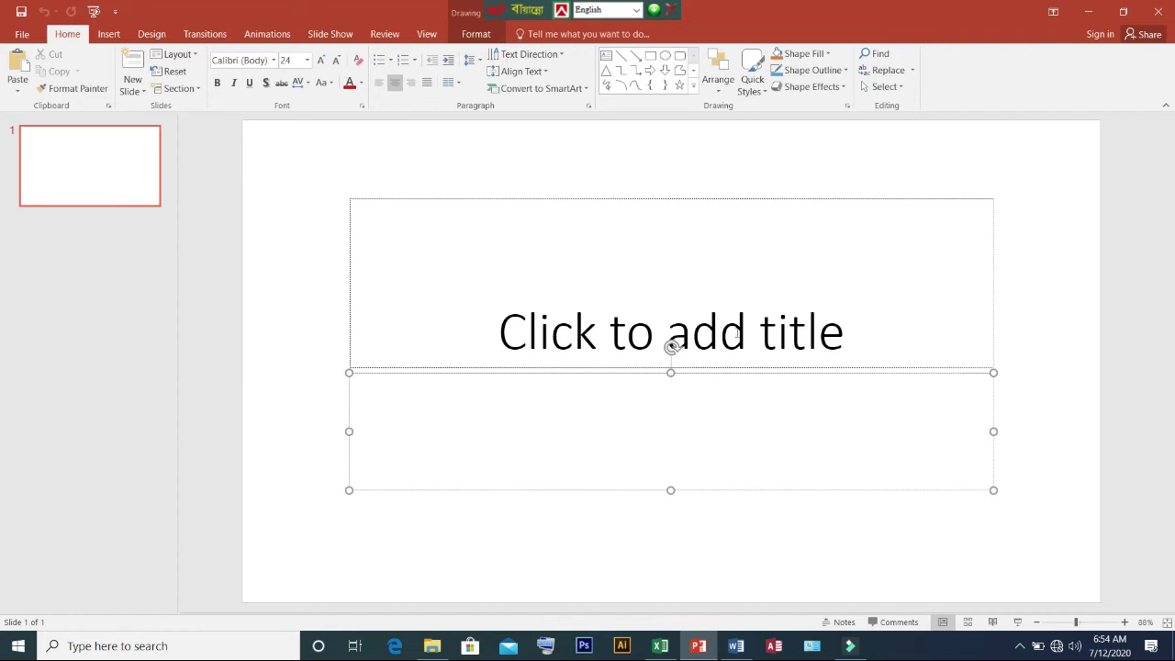
- Select the slide's title and subtitle placeholders, then minimize PowerPoint
click(737, 332)
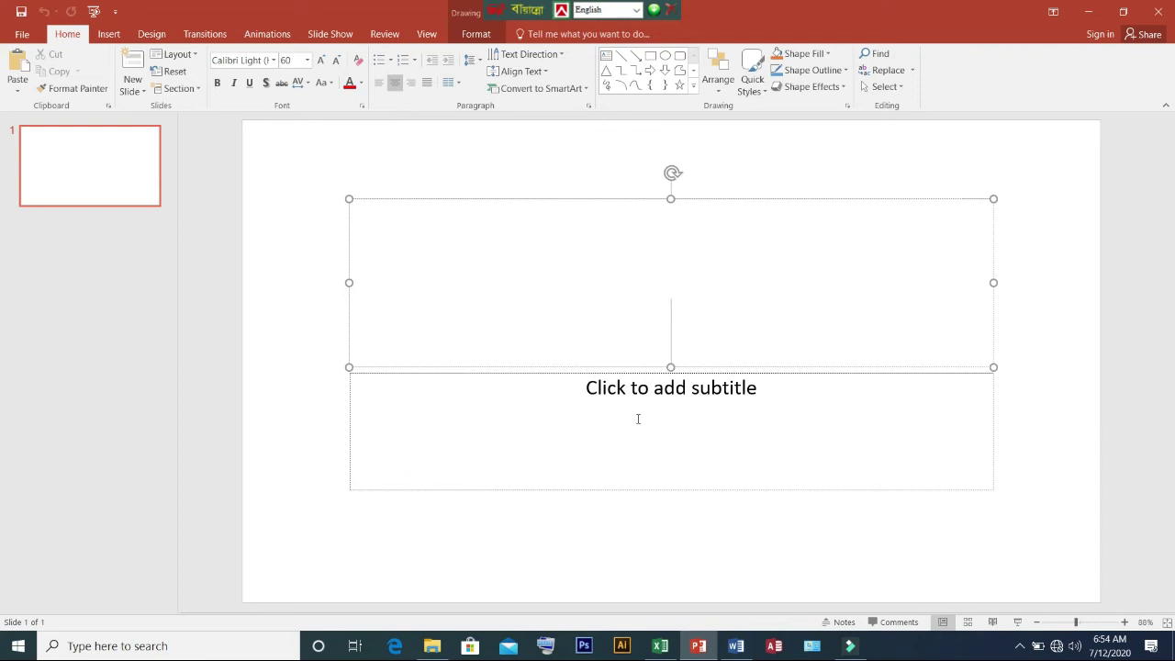
click(694, 399)
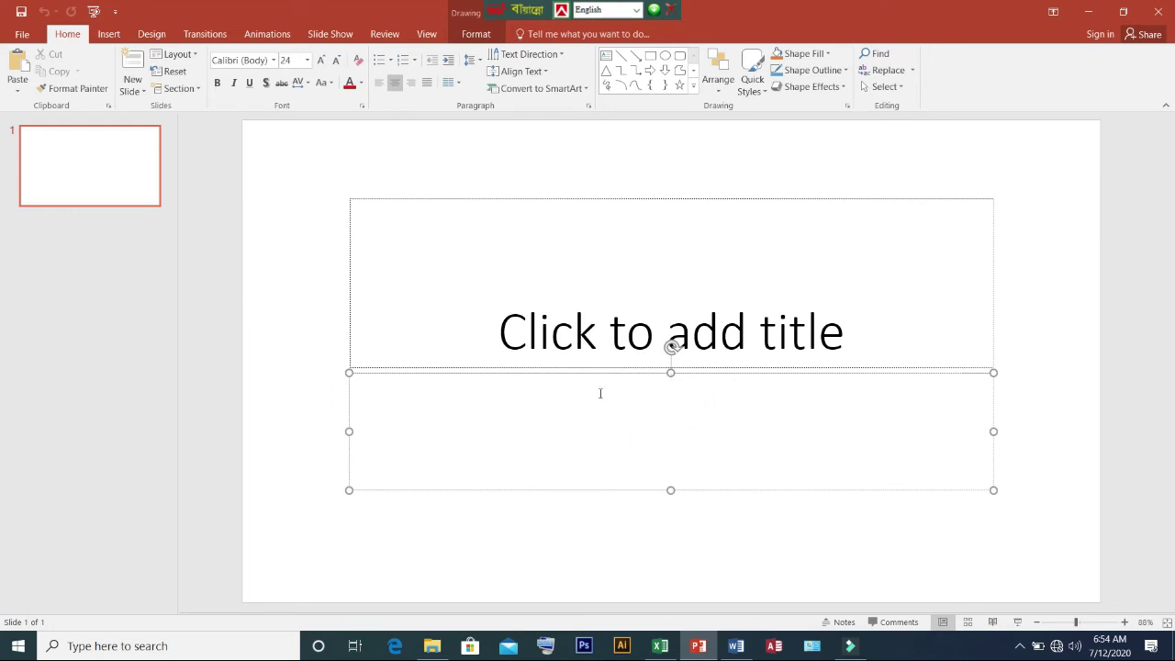
click(1088, 11)
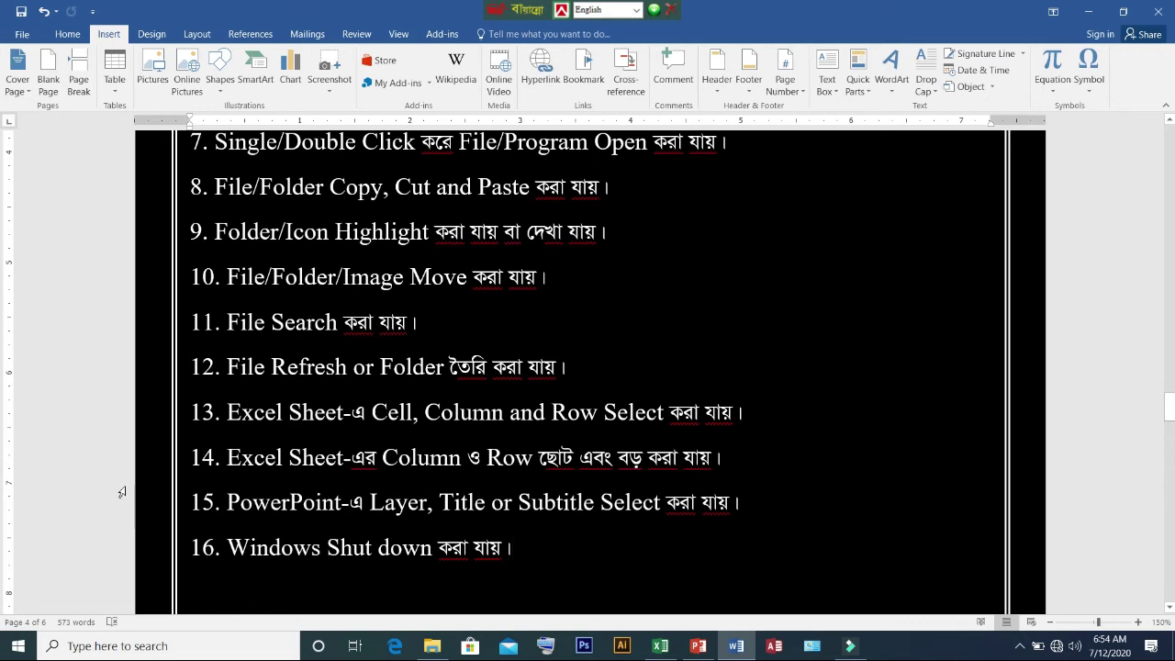
- Show the Start menu's Sleep, Shut down and Restart power options, then dismiss them
click(20, 646)
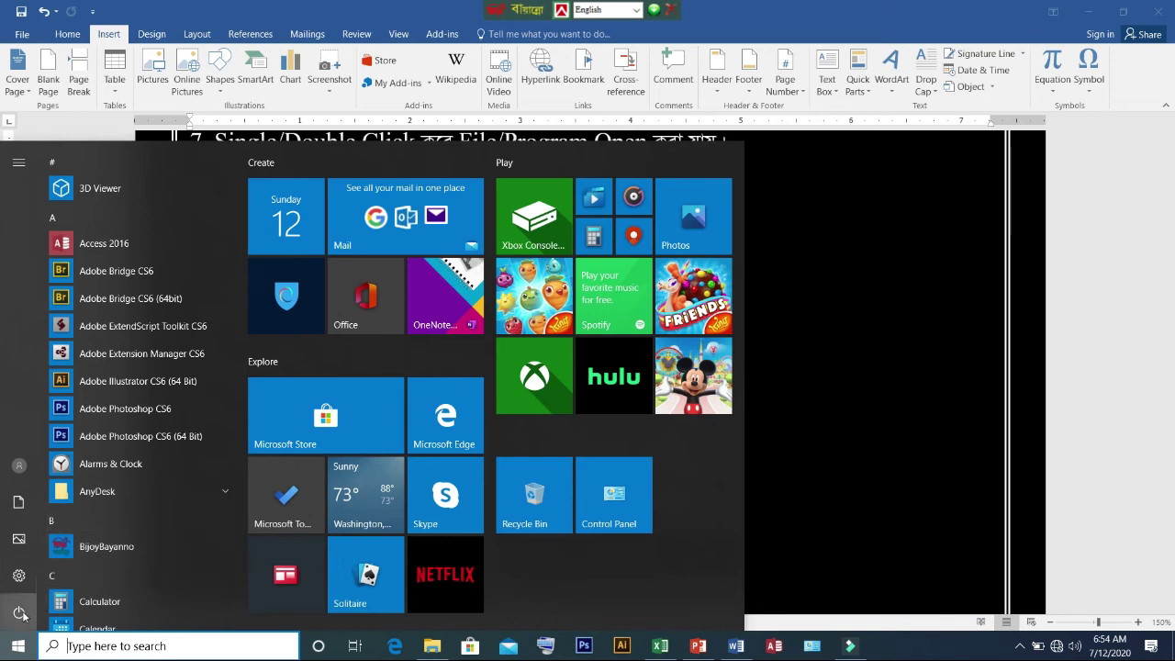
mouse_move(24, 614)
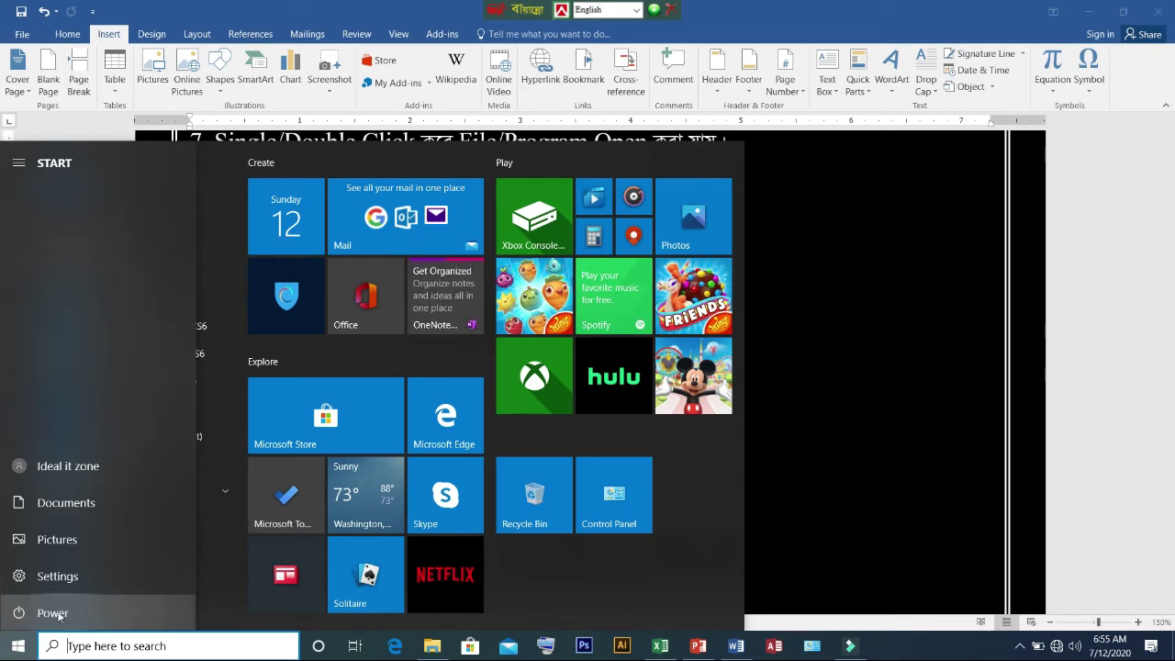
click(66, 615)
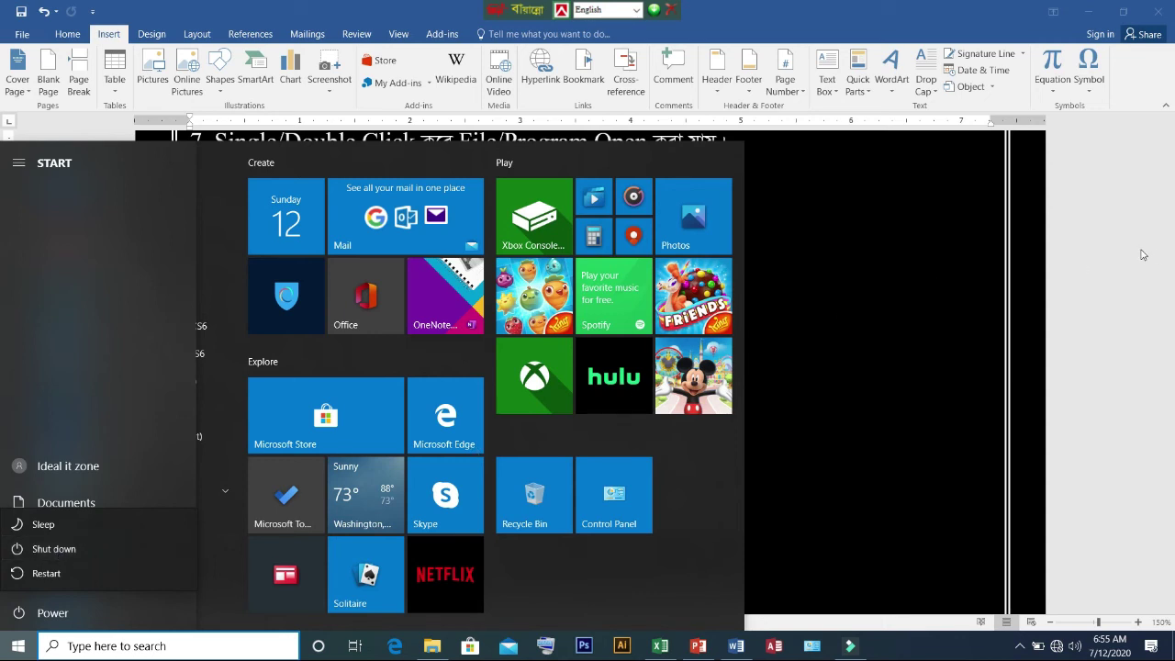
key(Escape)
key(Escape)
scroll(588, 367, up, 1)
- Scroll up and down through the Word list to review all 16 uses, ending at Windows Shut down
scroll(588, 367, down, 1)
scroll(587, 368, down, 1)
scroll(588, 368, up, 6)
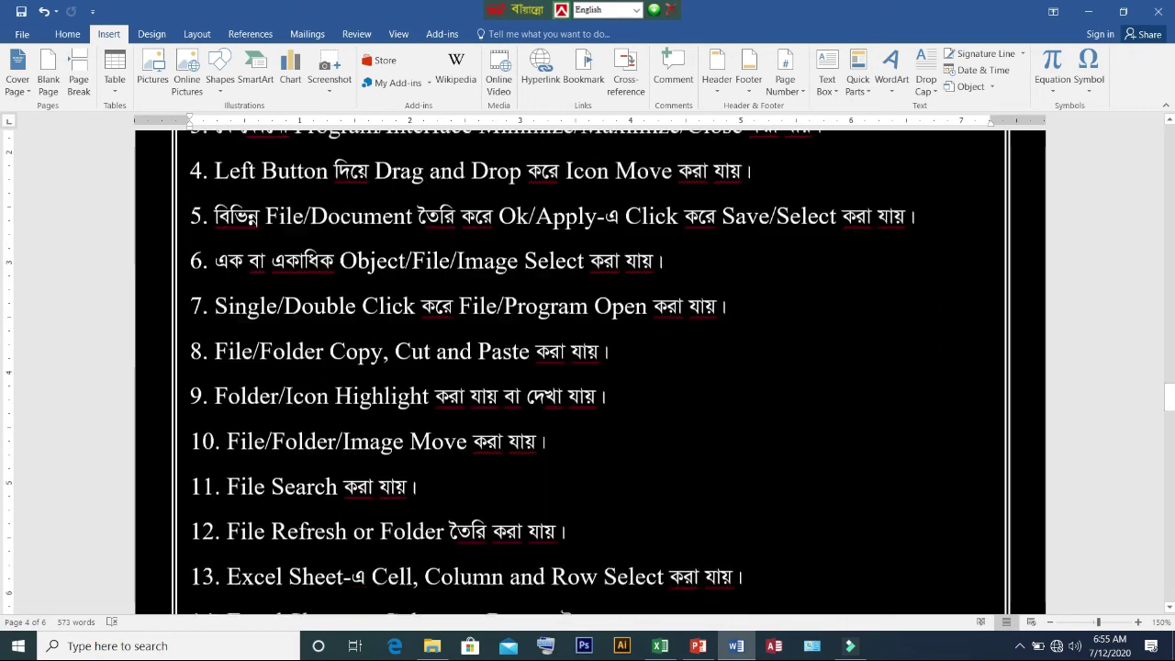
scroll(588, 367, down, 5)
scroll(587, 367, up, 10)
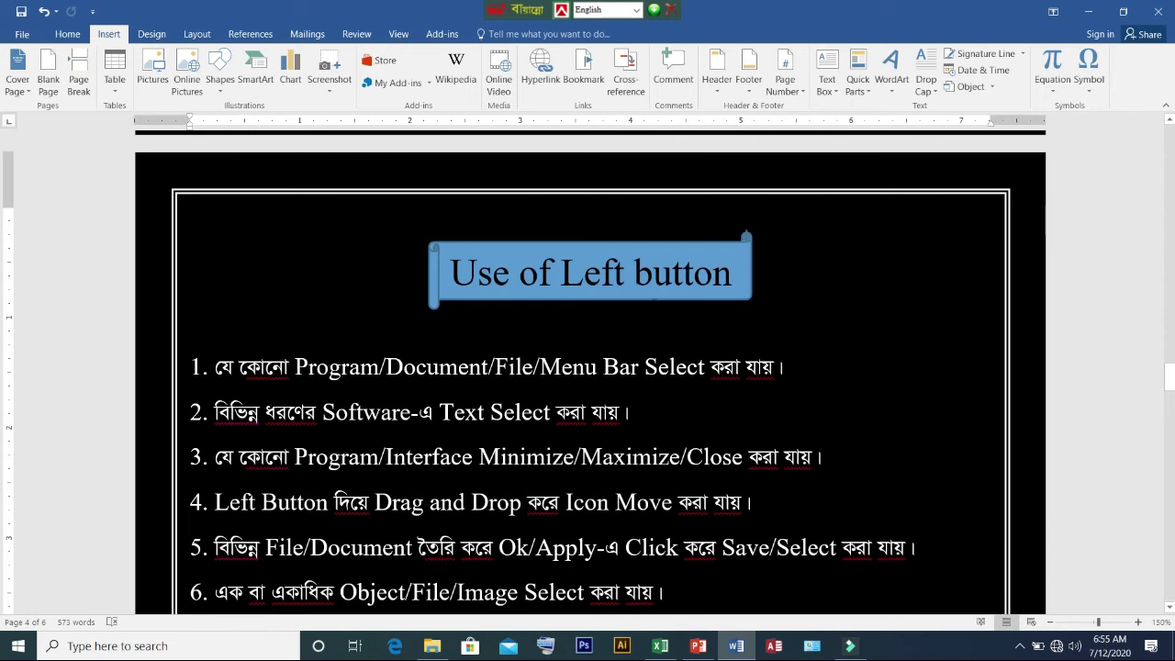
scroll(587, 367, down, 3)
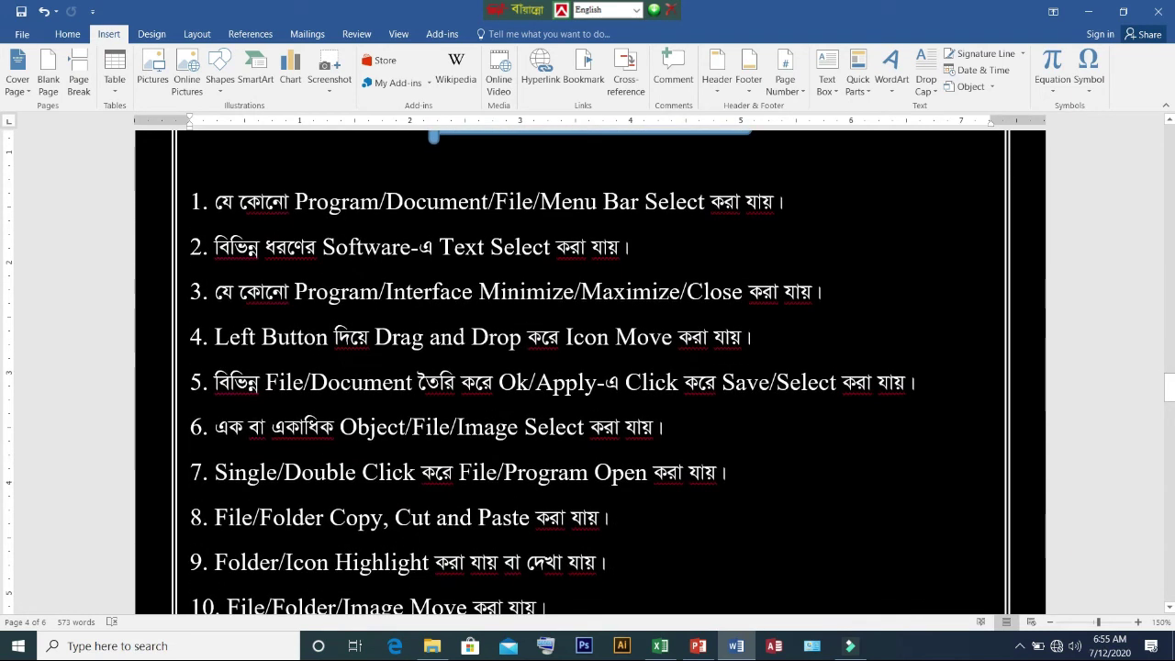
scroll(588, 368, down, 7)
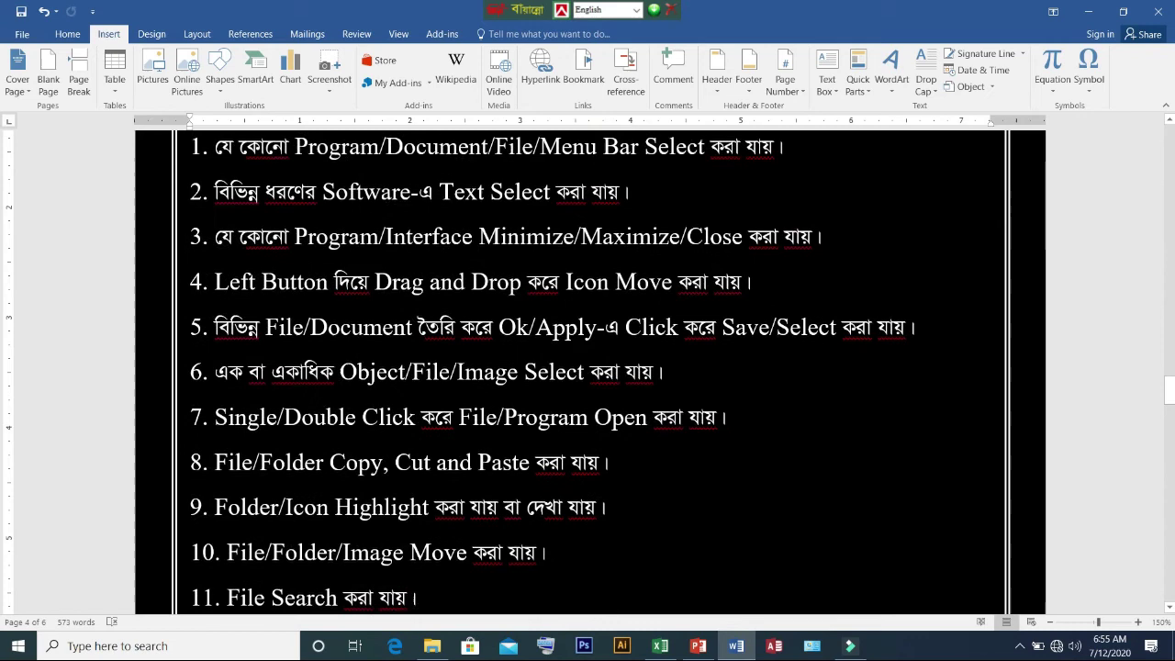
scroll(587, 368, up, 9)
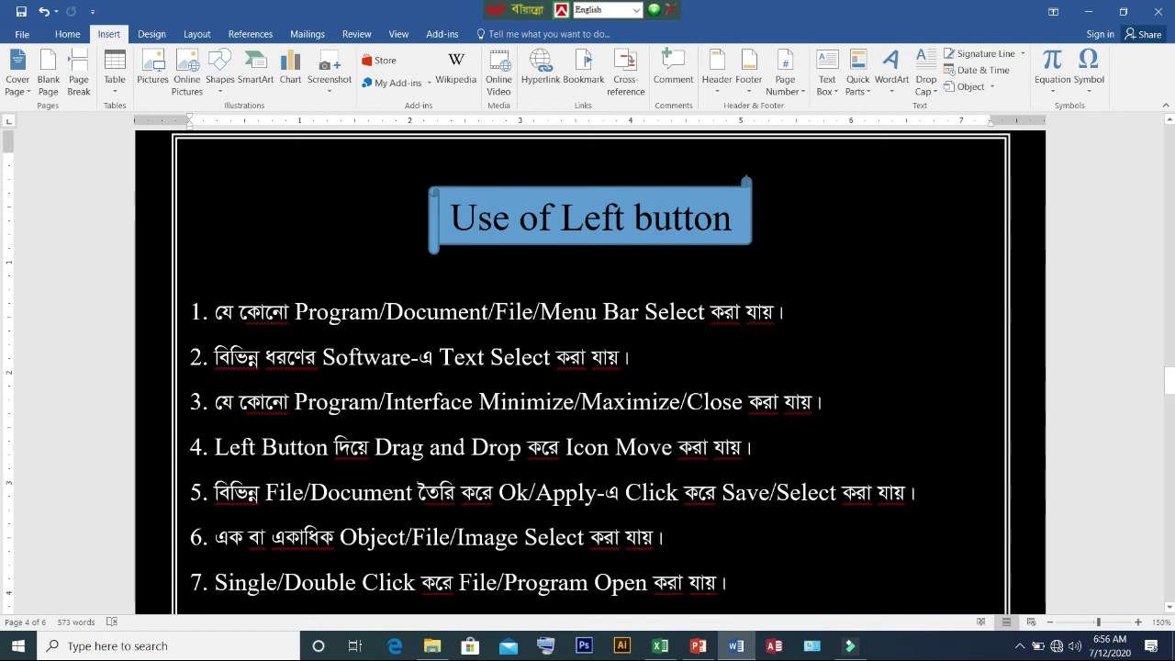
scroll(591, 373, down, 3)
scroll(591, 373, up, 3)
scroll(591, 373, down, 10)
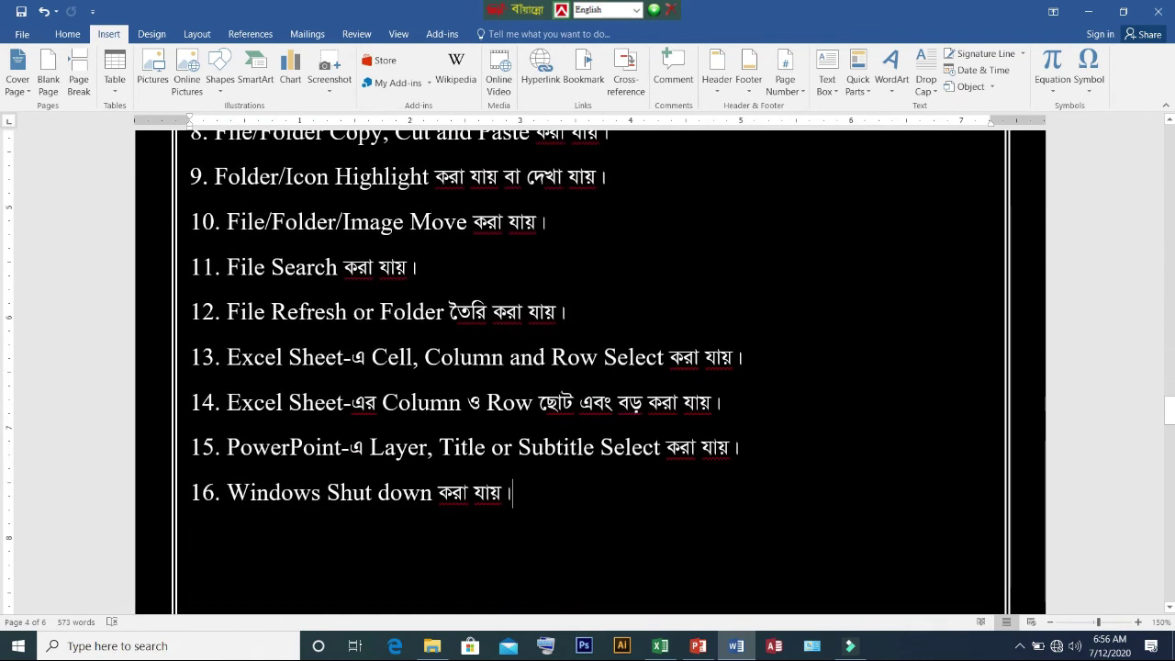
scroll(591, 373, up, 3)
scroll(590, 373, up, 5)
scroll(591, 372, down, 2)
scroll(590, 372, down, 7)
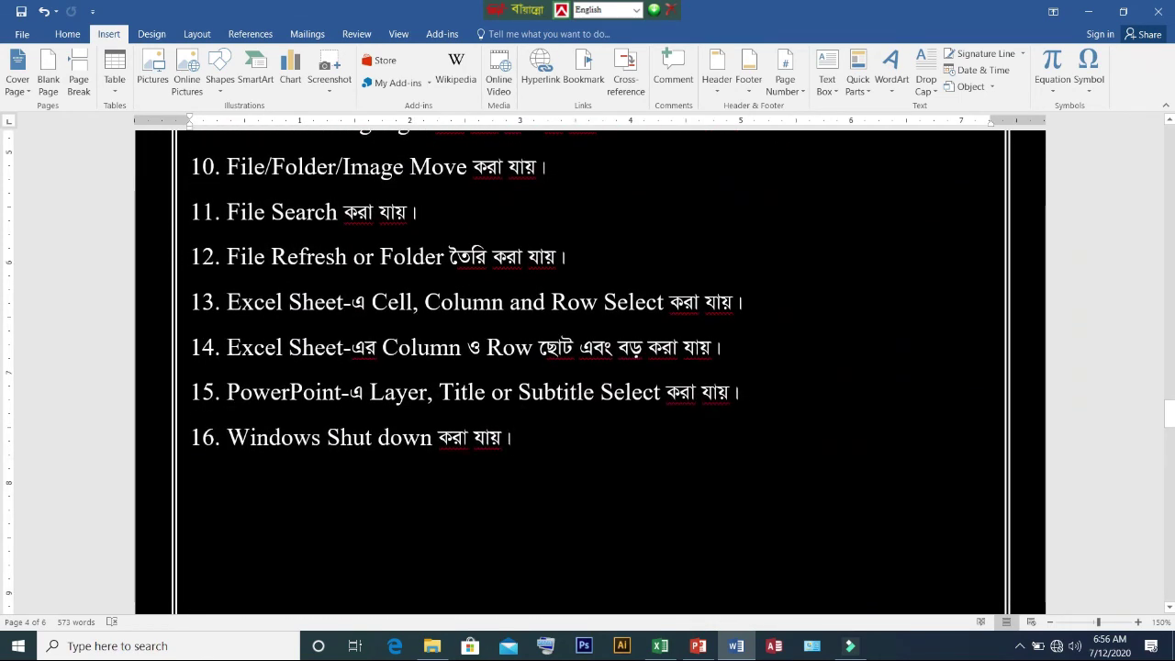
scroll(591, 372, up, 6)
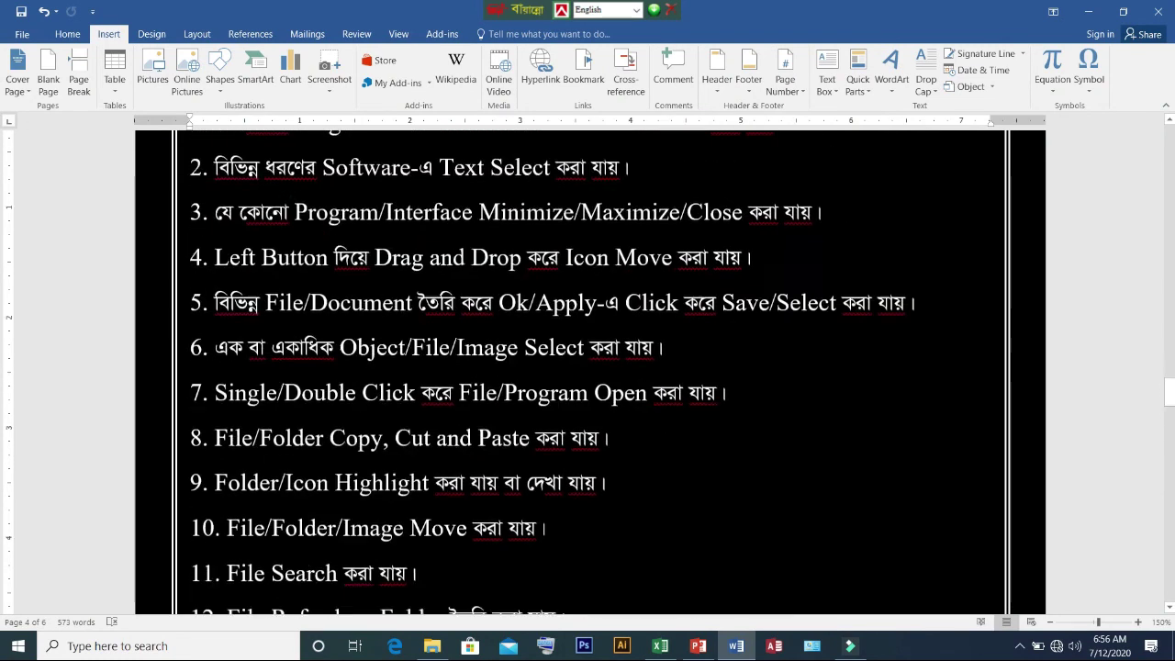
scroll(591, 373, up, 3)
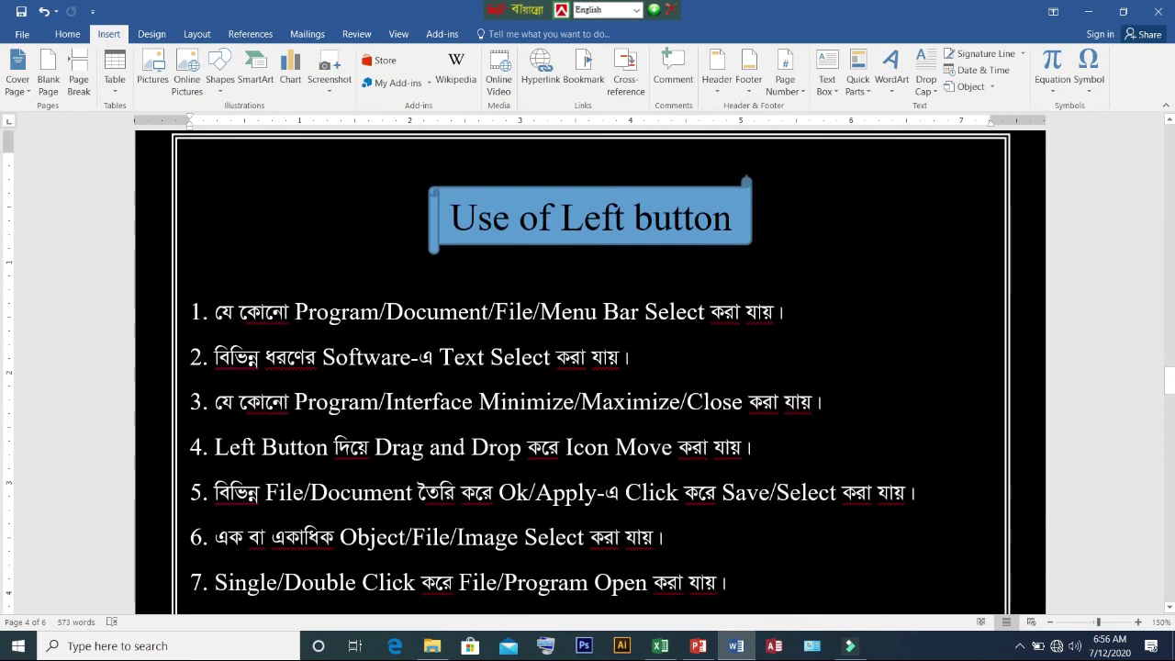
scroll(590, 373, down, 7)
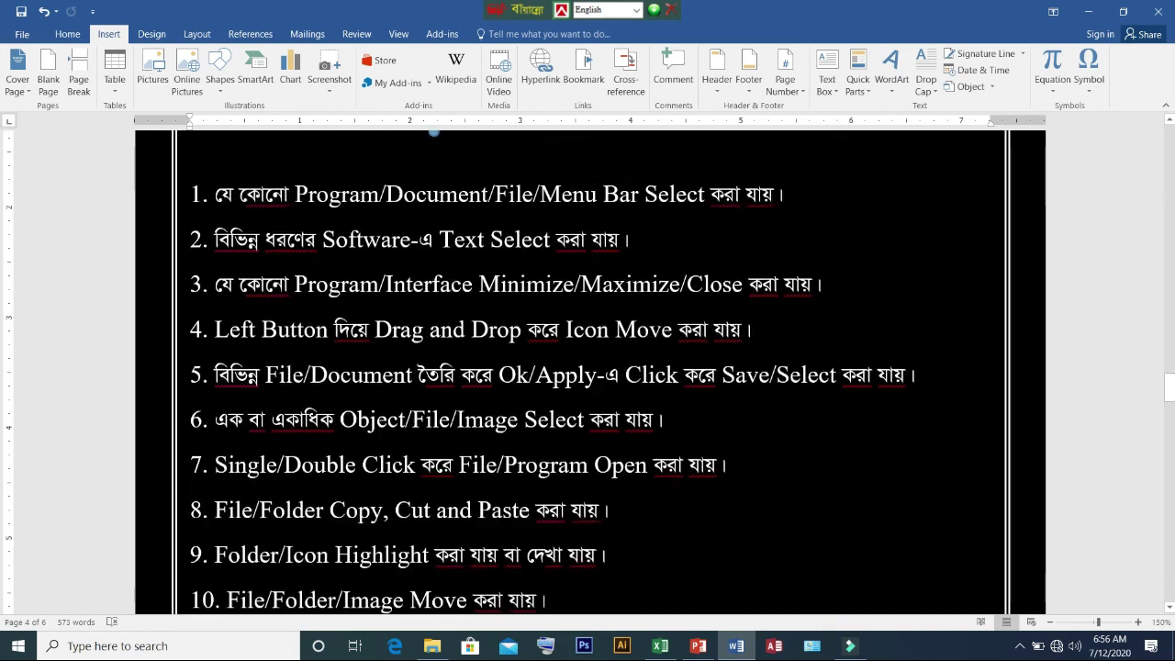
scroll(591, 373, down, 4)
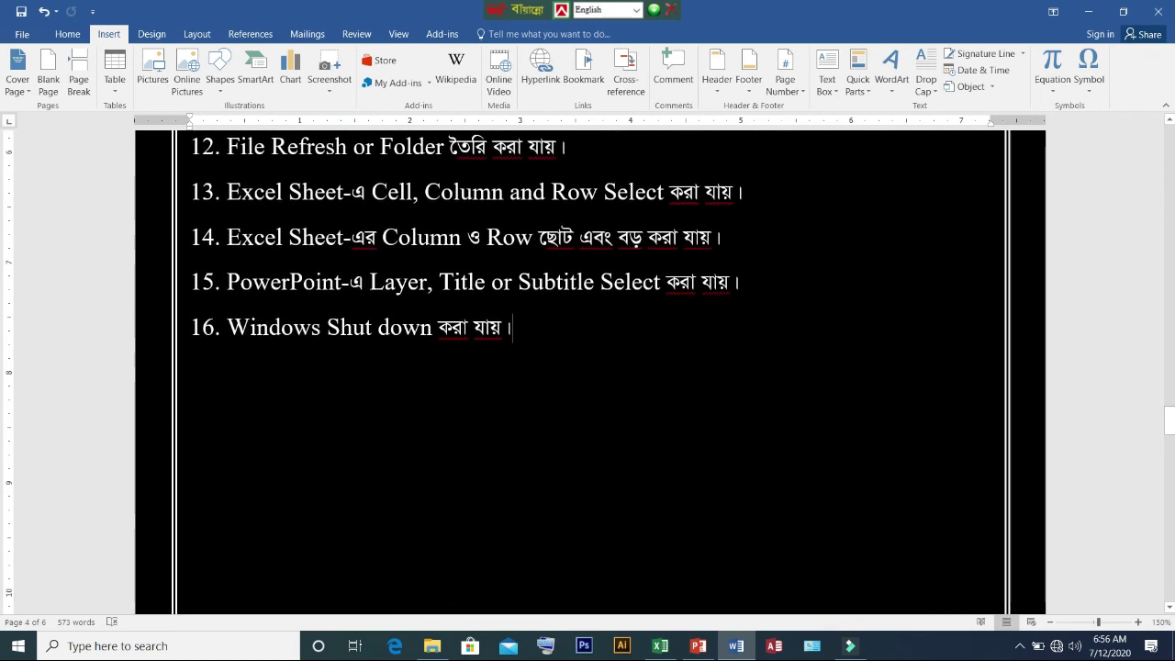